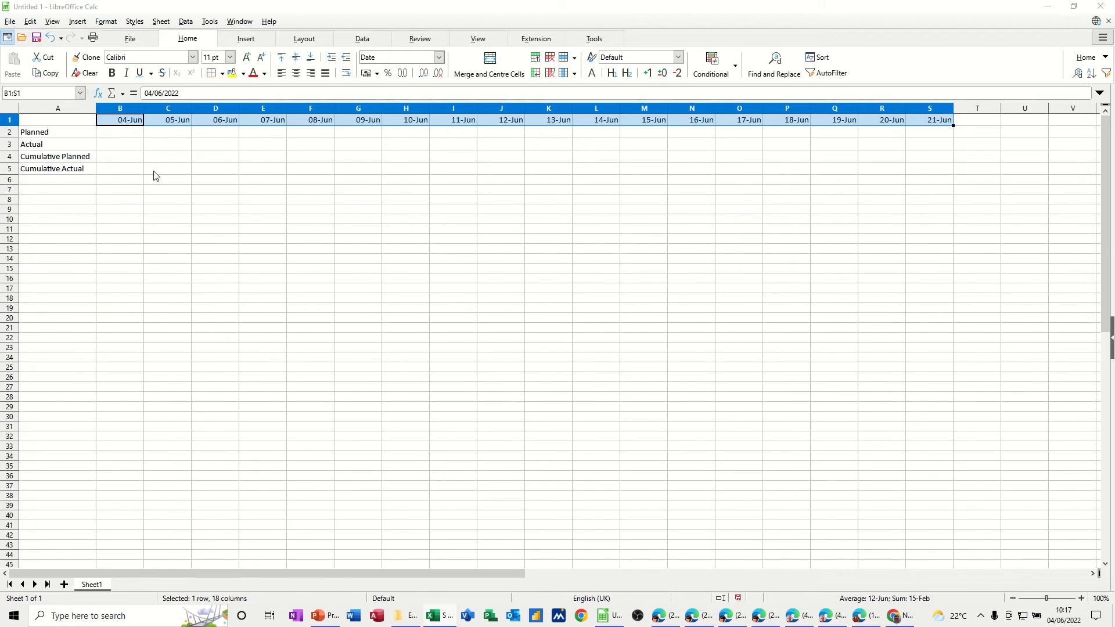
# Enter 04-Jun planned cost 500 and actual cost 0
pyautogui.click(120, 132)
pyautogui.write('500')
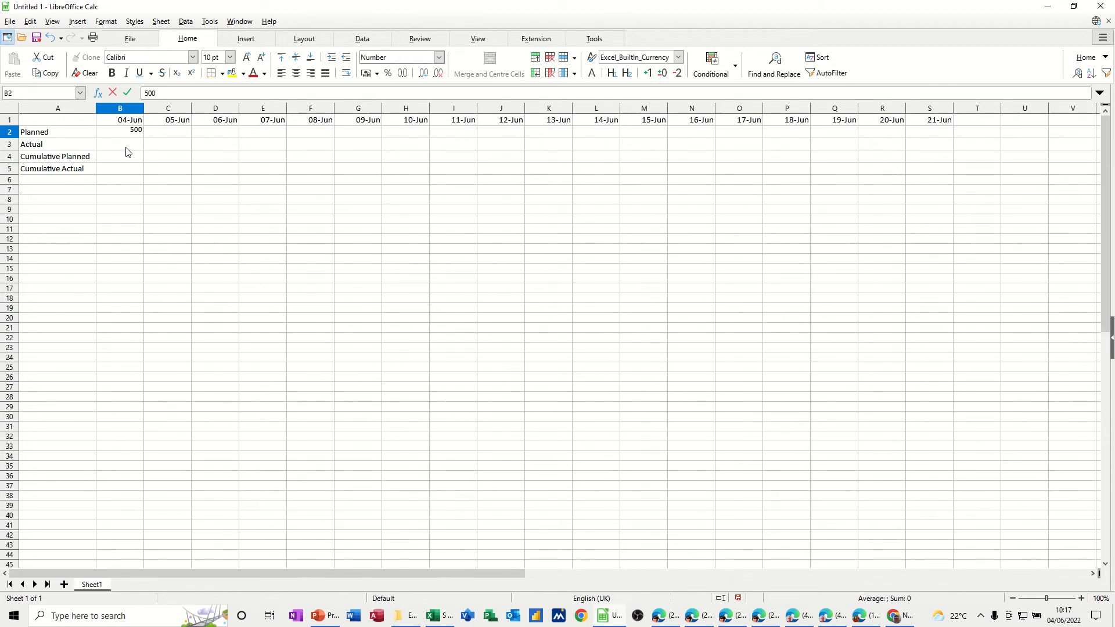
pyautogui.press('Return')
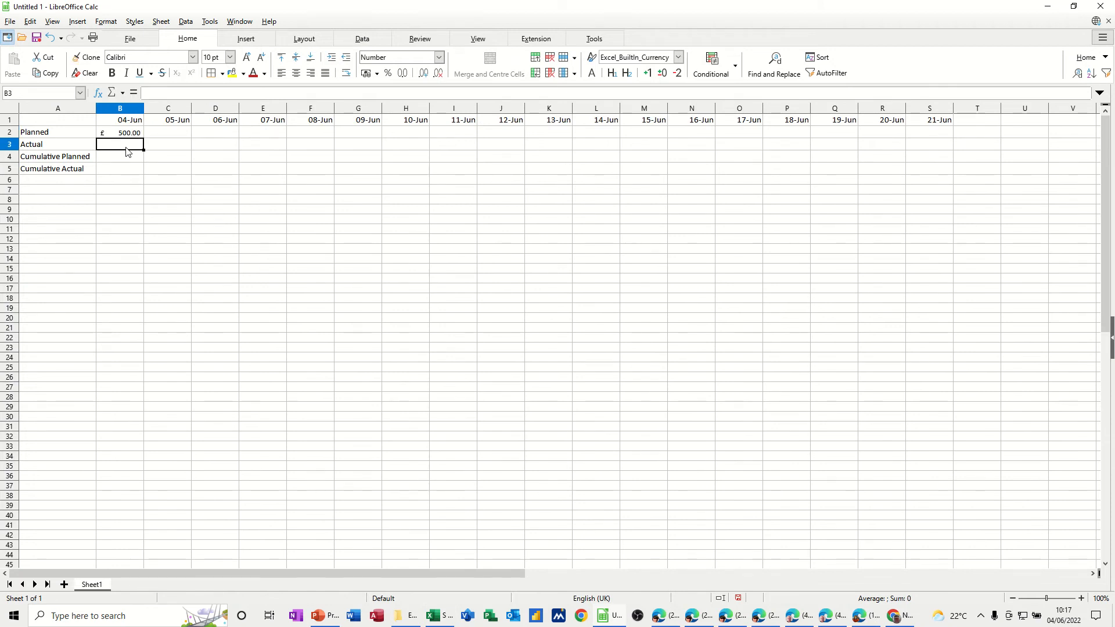
pyautogui.write('0')
pyautogui.press('Return')
pyautogui.write('=')
# Link the 04-Jun cumulative planned and actual cells to the values above (=B2, =B3)
pyautogui.click(126, 132)
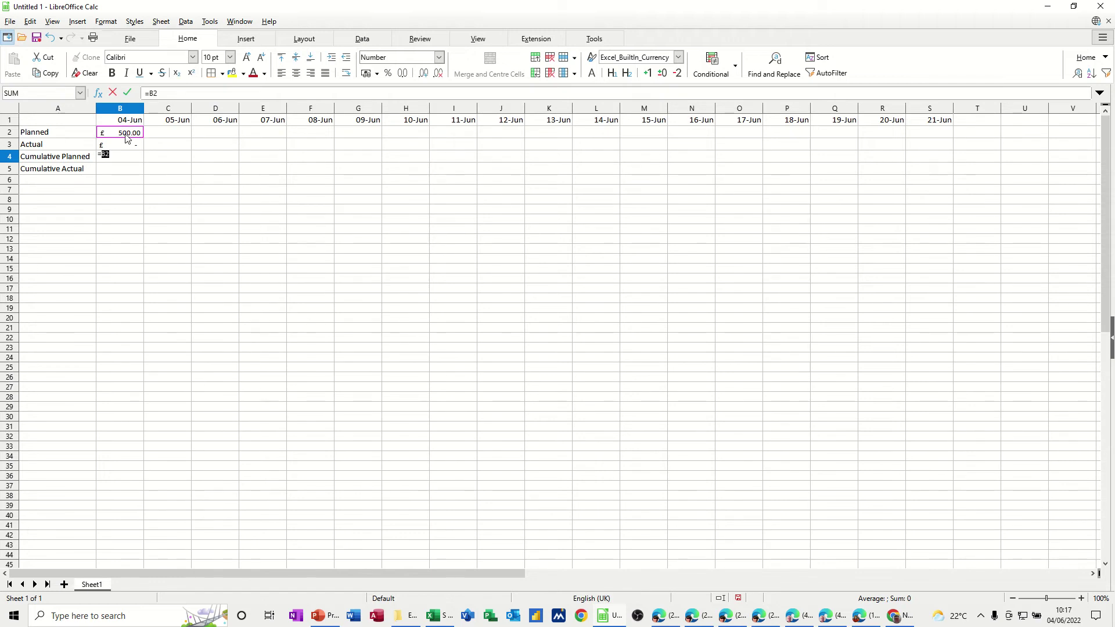
pyautogui.click(128, 92)
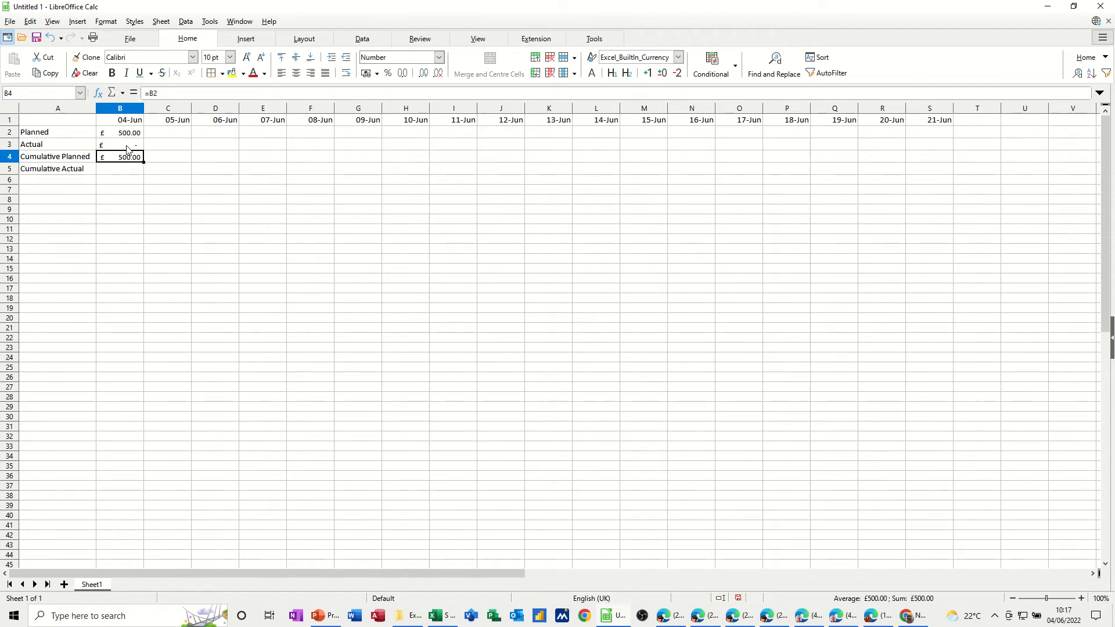
pyautogui.click(122, 170)
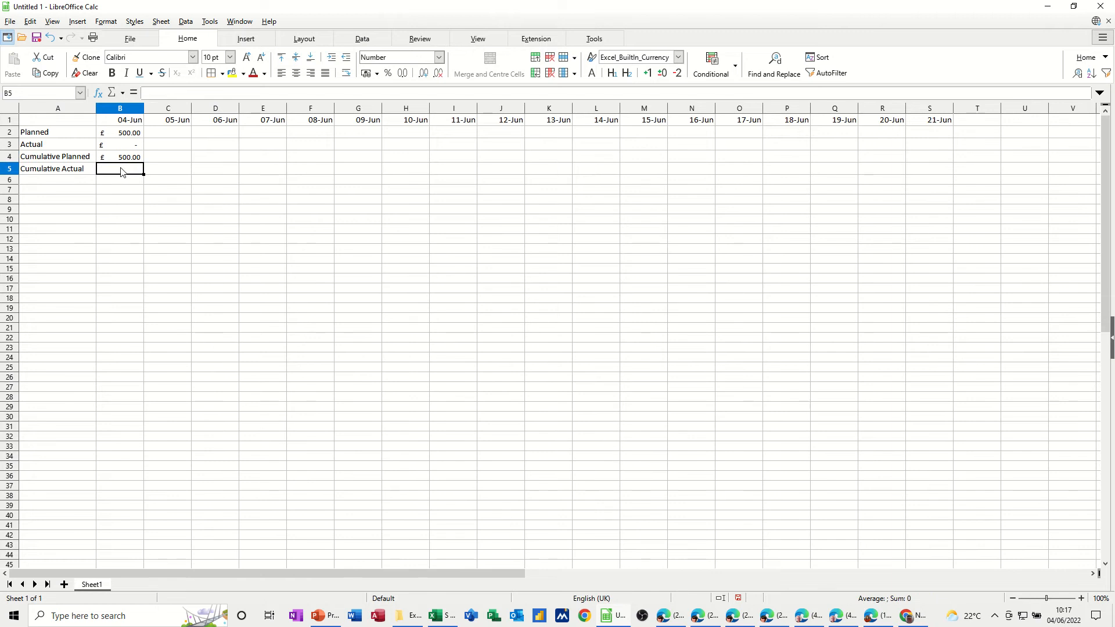
pyautogui.write('=')
pyautogui.click(122, 145)
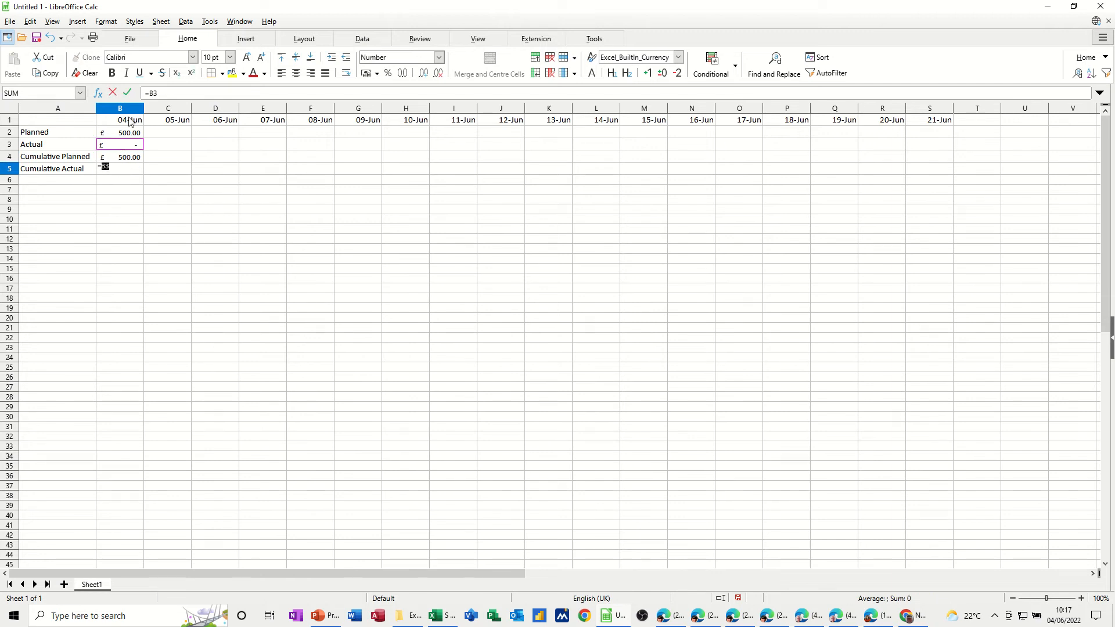
pyautogui.click(127, 93)
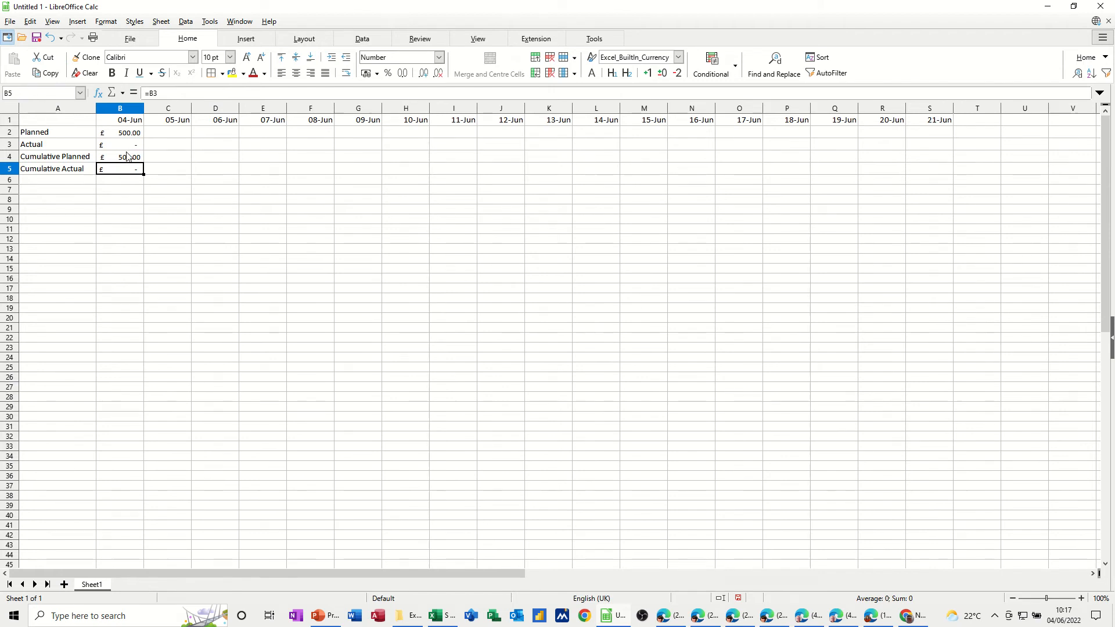
pyautogui.click(166, 134)
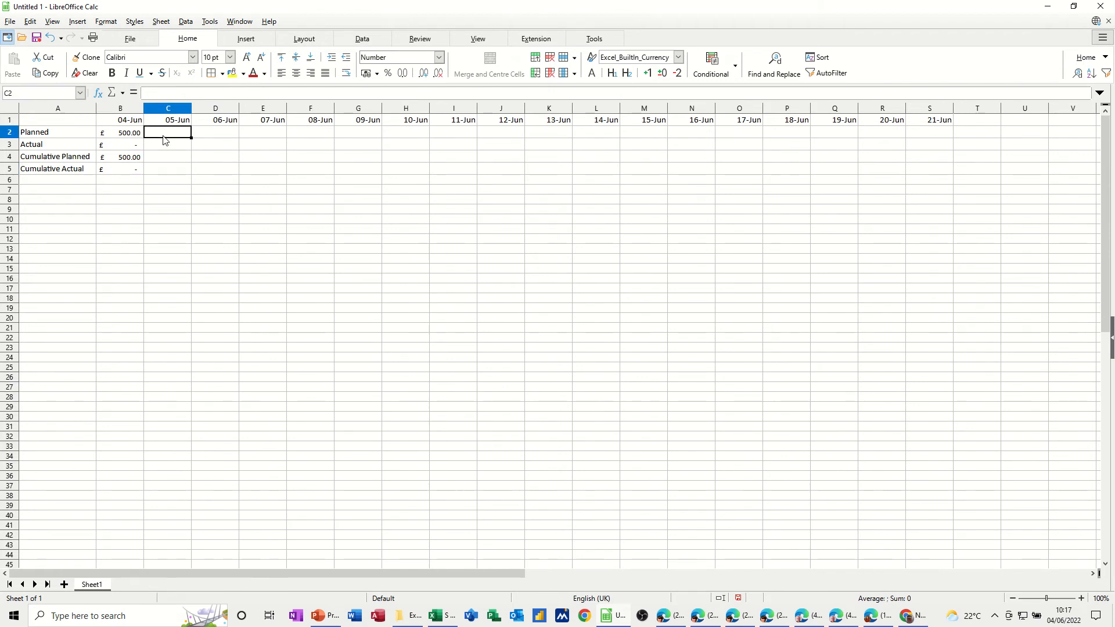
pyautogui.write('550')
# Enter 05-Jun planned 550, actual 600 and running totals =C2+B4 and =C3+B5
pyautogui.press('Return')
pyautogui.write('6')
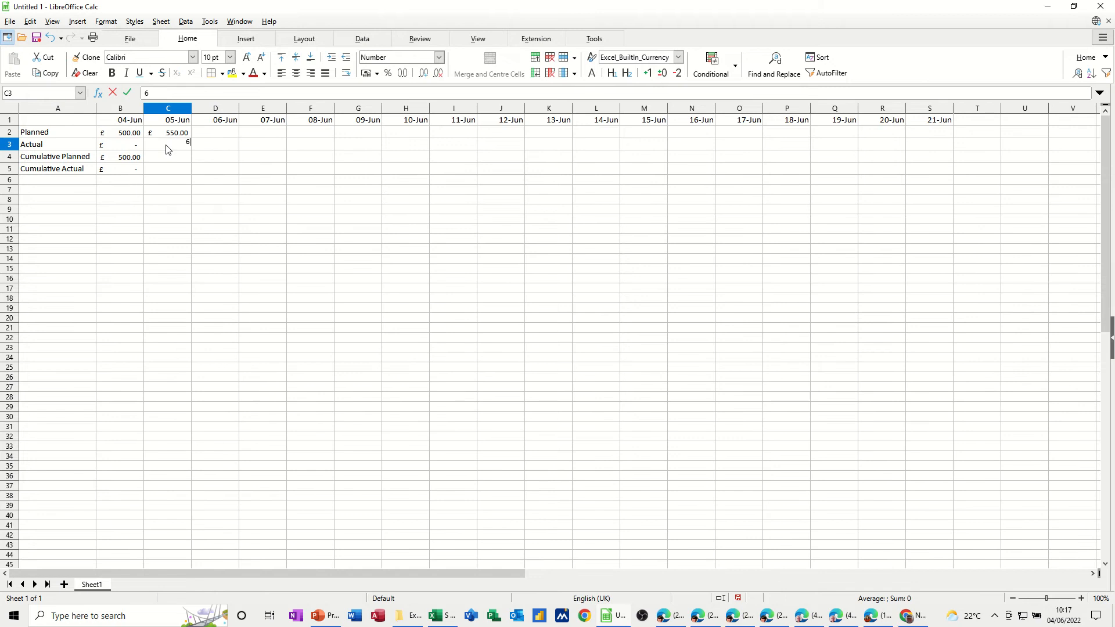
pyautogui.write('00')
pyautogui.press('Return')
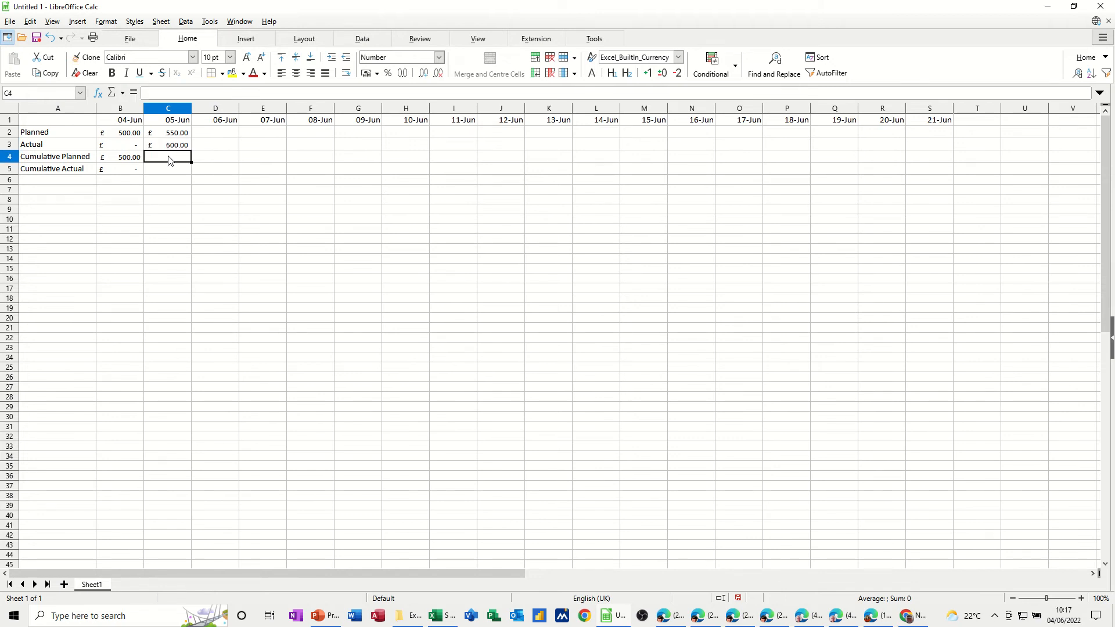
pyautogui.write('=')
pyautogui.write('c2+')
pyautogui.write('b4')
pyautogui.click(127, 94)
pyautogui.click(168, 170)
pyautogui.write('=')
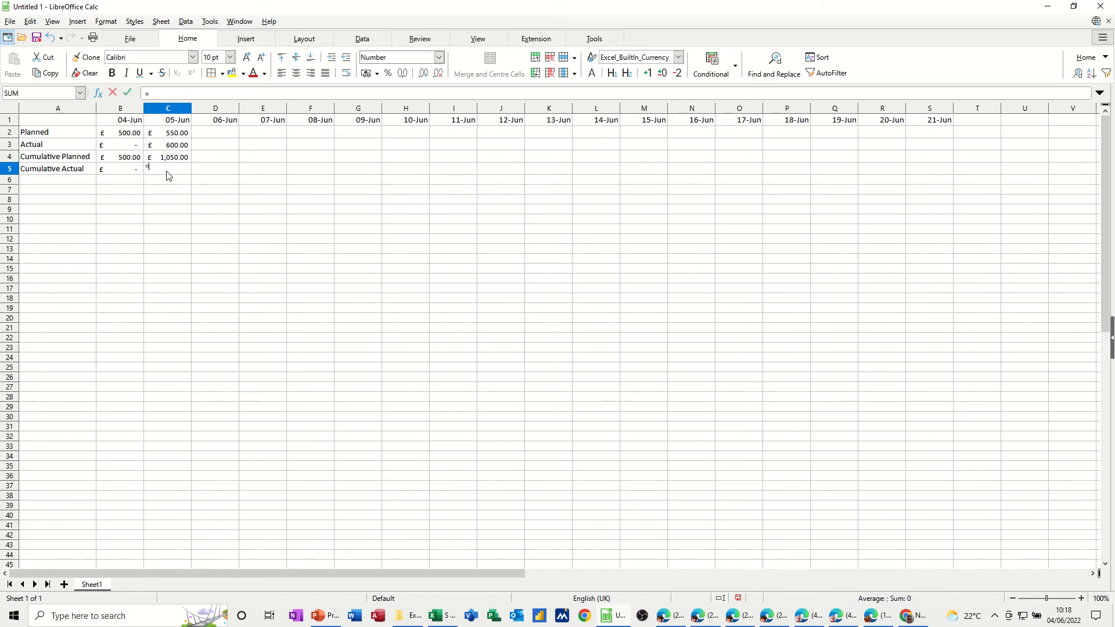
pyautogui.write('c3+')
pyautogui.write('b5')
pyautogui.click(131, 92)
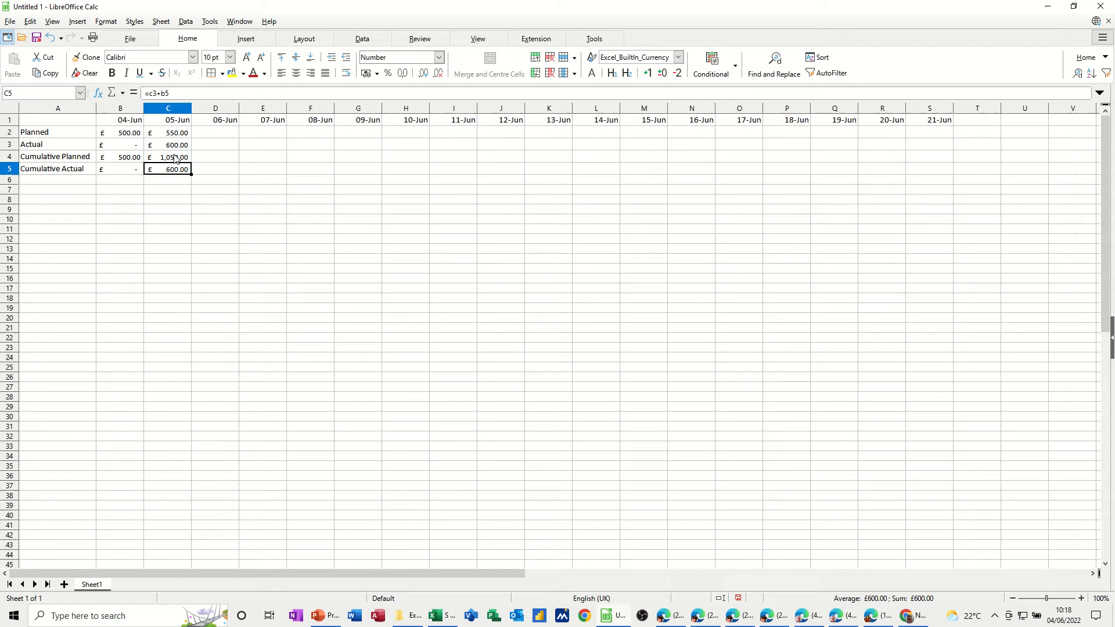
# Fill both cumulative running-total formulas from C4:C5 right through column S (21-Jun)
pyautogui.moveTo(174, 158); pyautogui.dragTo(176, 172)
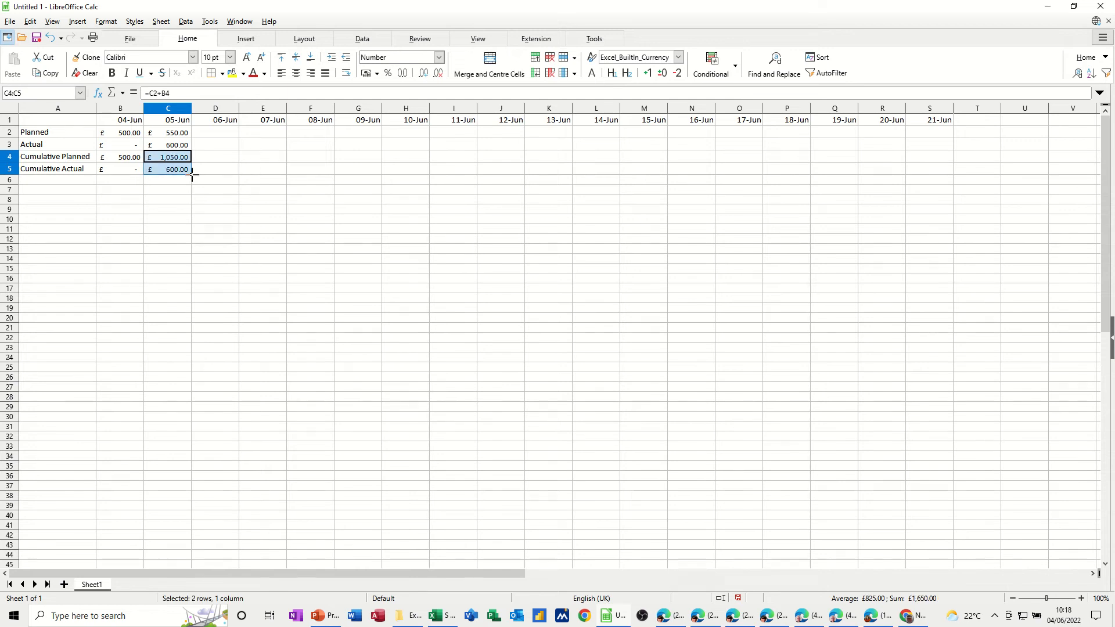
pyautogui.moveTo(193, 171); pyautogui.dragTo(806, 171)
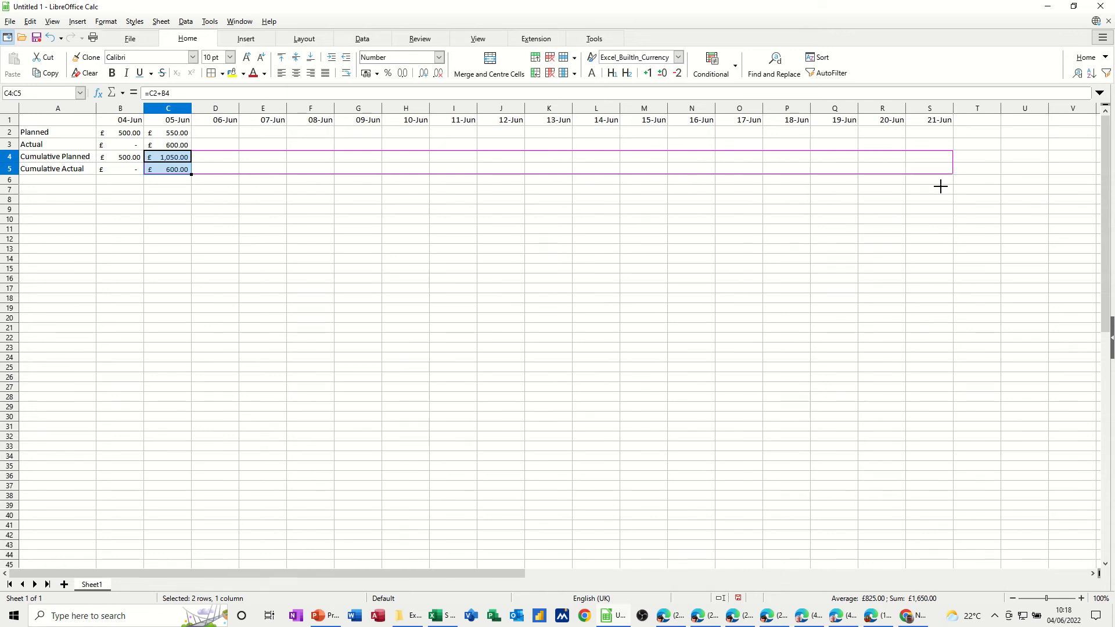
pyautogui.moveTo(806, 171); pyautogui.dragTo(941, 172)
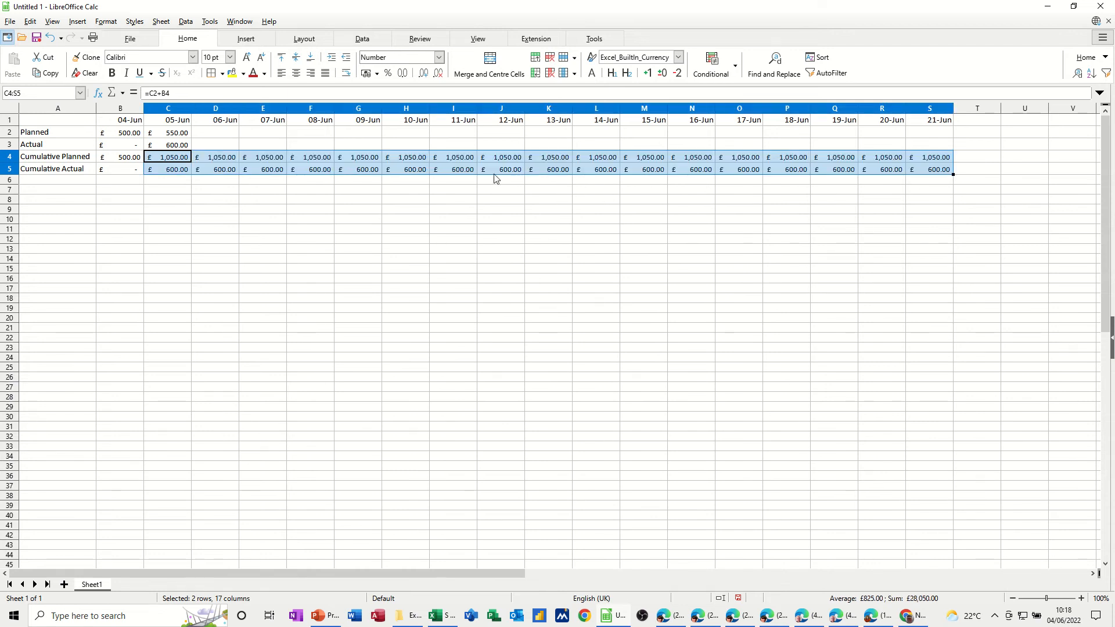
# Enter planned costs for 06-Jun to 12-Jun, ending with 750, 800, 1000, 1100
pyautogui.click(212, 133)
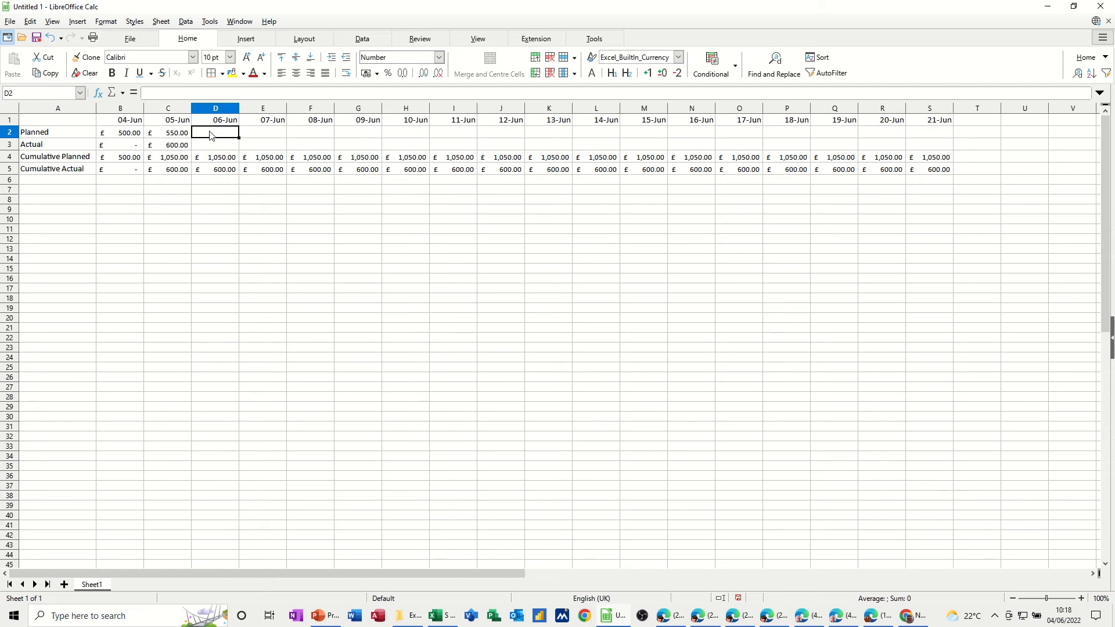
pyautogui.write('600')
pyautogui.click(261, 133)
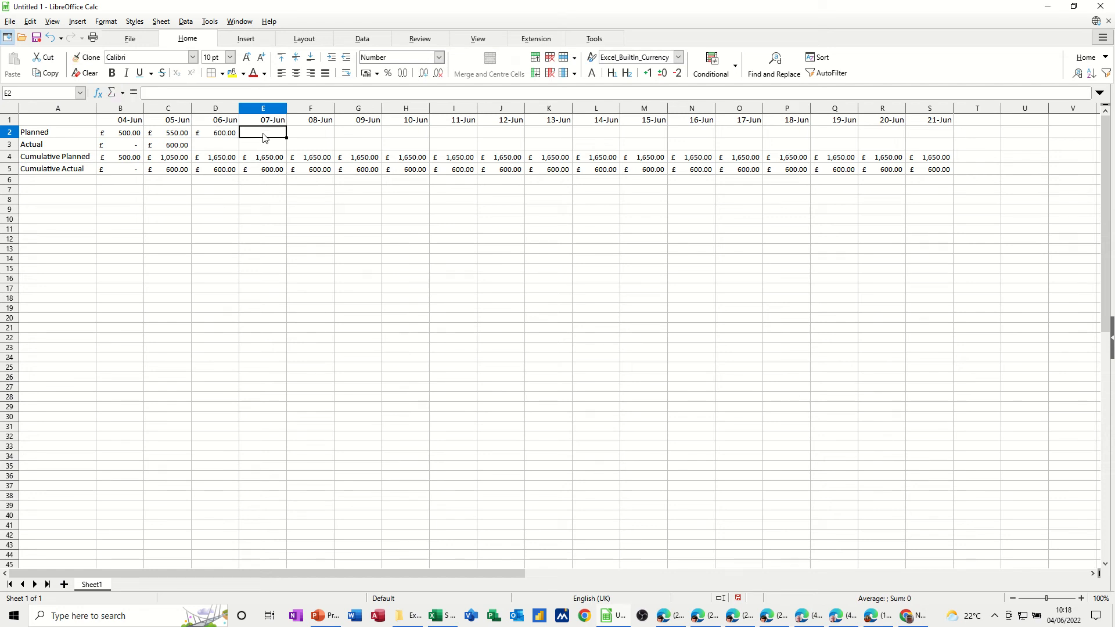
pyautogui.write('650')
pyautogui.click(322, 133)
pyautogui.write('700')
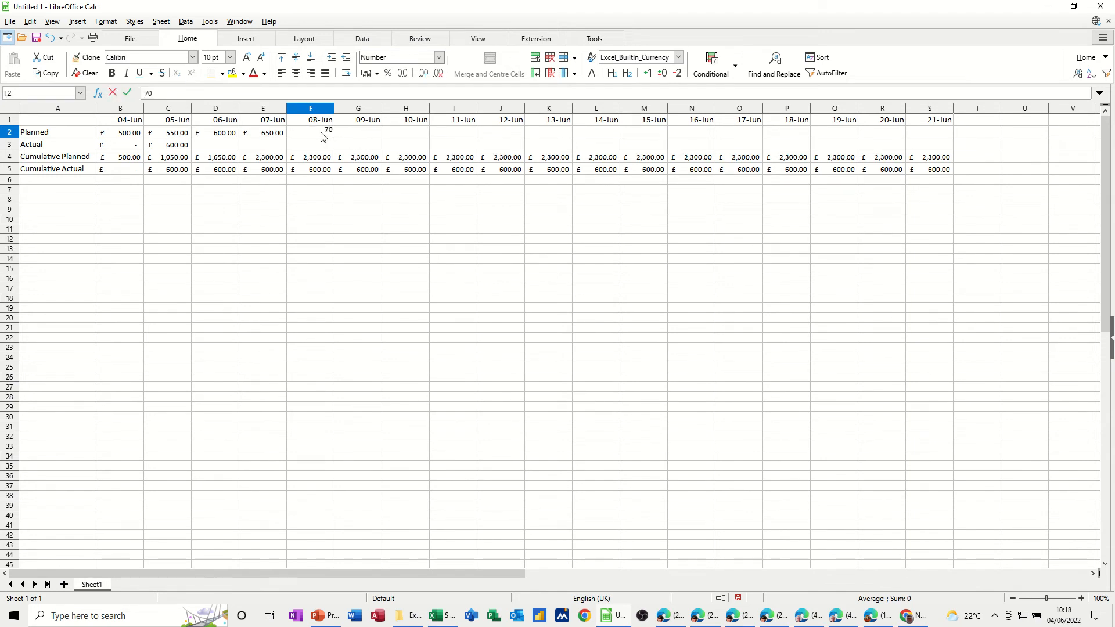
pyautogui.click(350, 137)
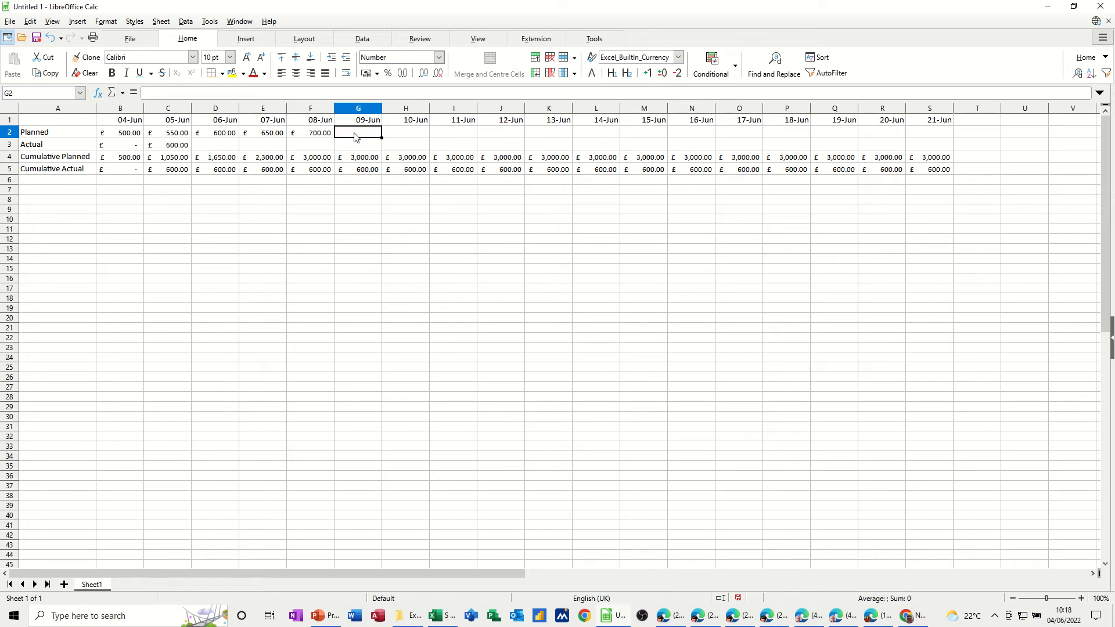
pyautogui.write('750')
pyautogui.click(425, 137)
pyautogui.write('800')
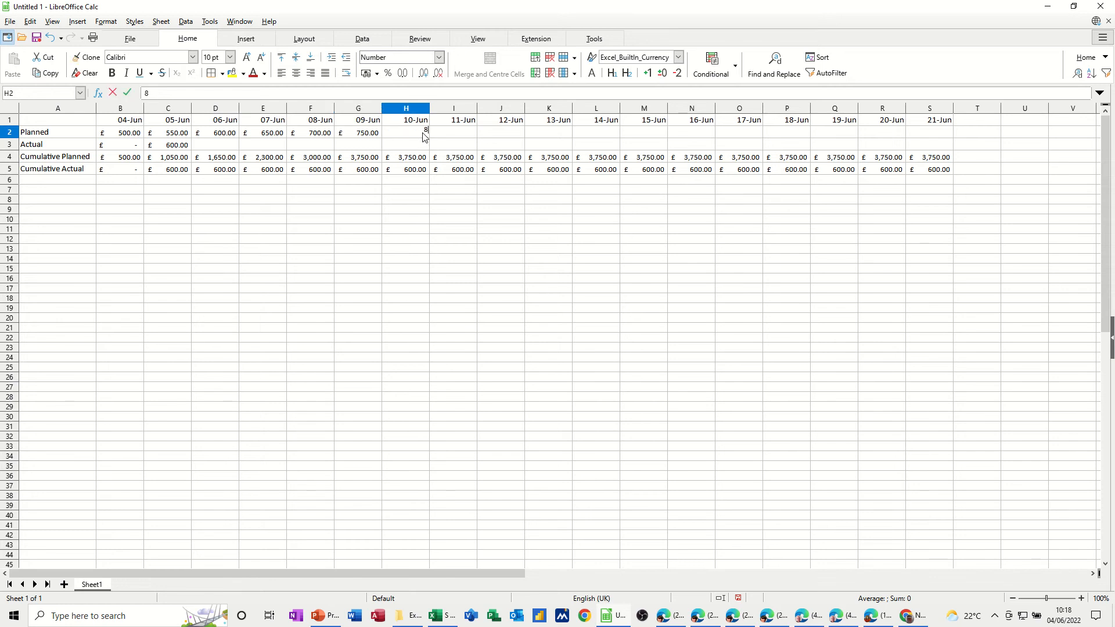
pyautogui.click(468, 136)
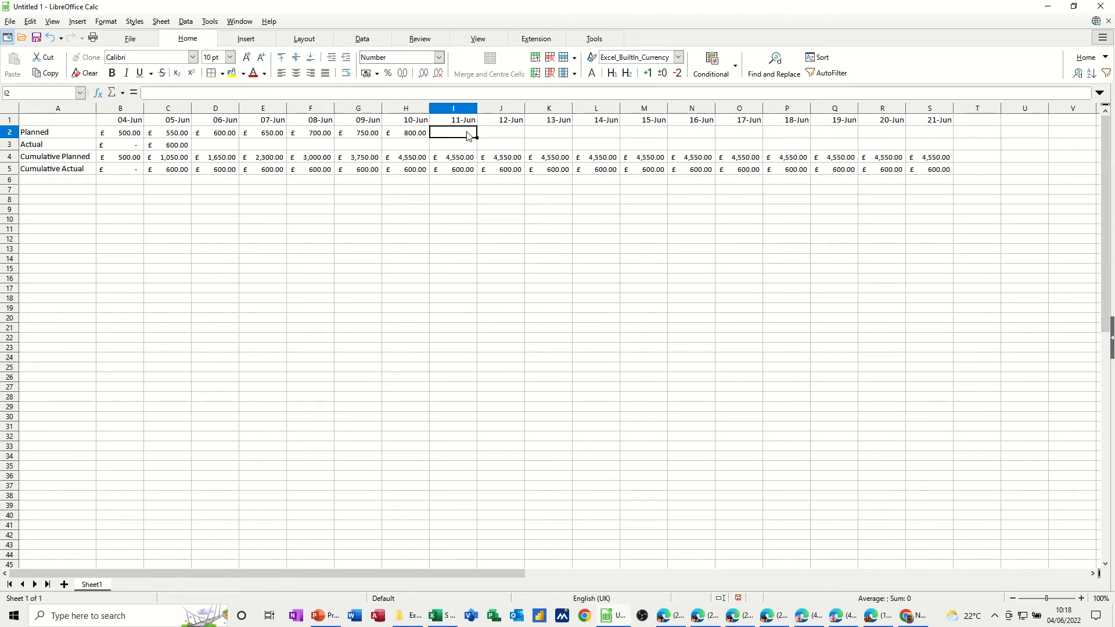
pyautogui.write('1000')
pyautogui.click(493, 133)
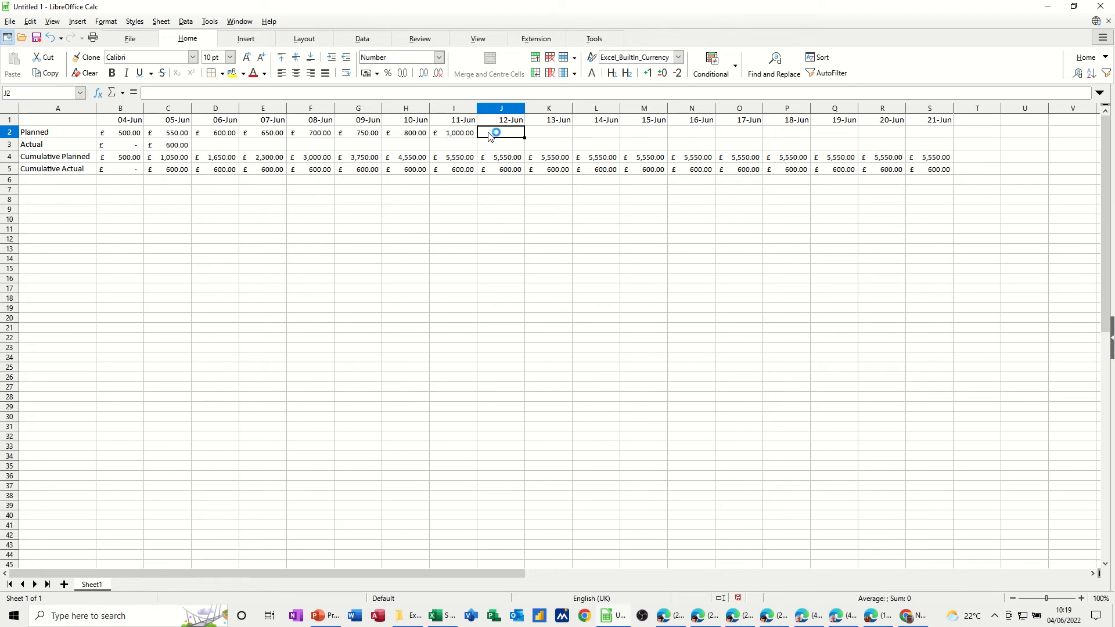
pyautogui.write('11')
pyautogui.write('00')
pyautogui.press('Tab')
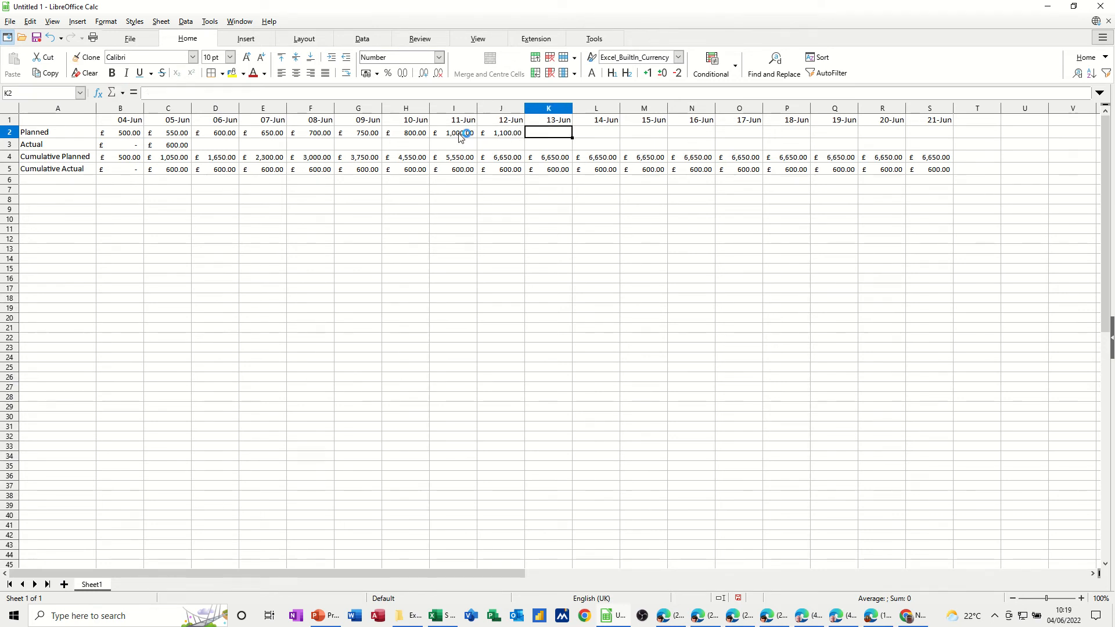
# Fill the planned row rightward in 100 steps to £2,000 on 21-Jun
pyautogui.moveTo(460, 133); pyautogui.dragTo(953, 138)
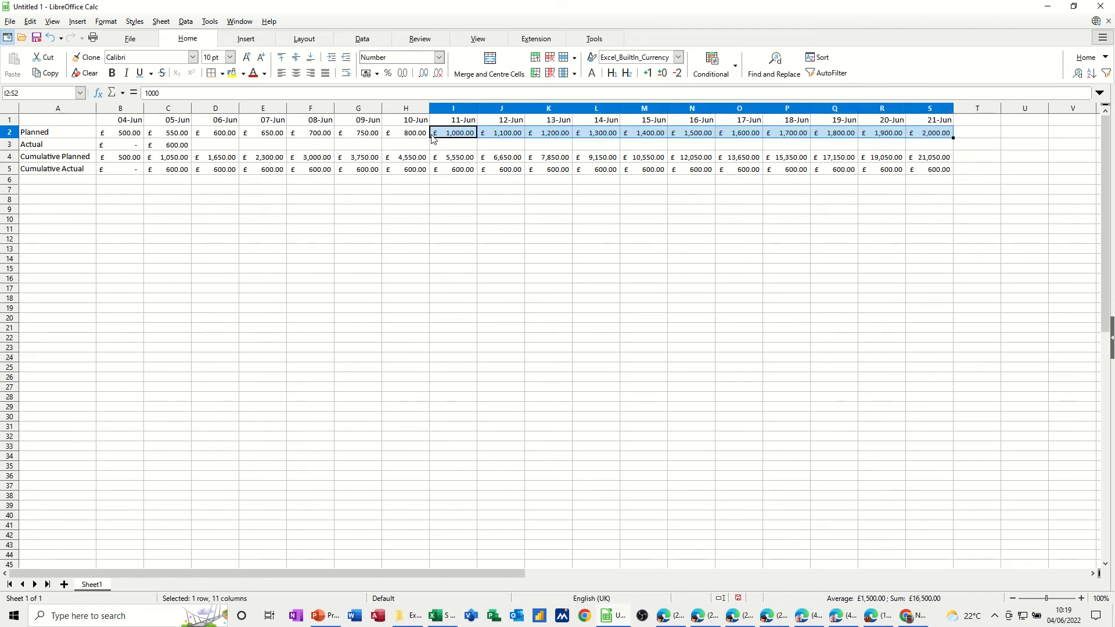
# Enter the actual costs for 06-Jun onward through 15-Jun
pyautogui.click(209, 147)
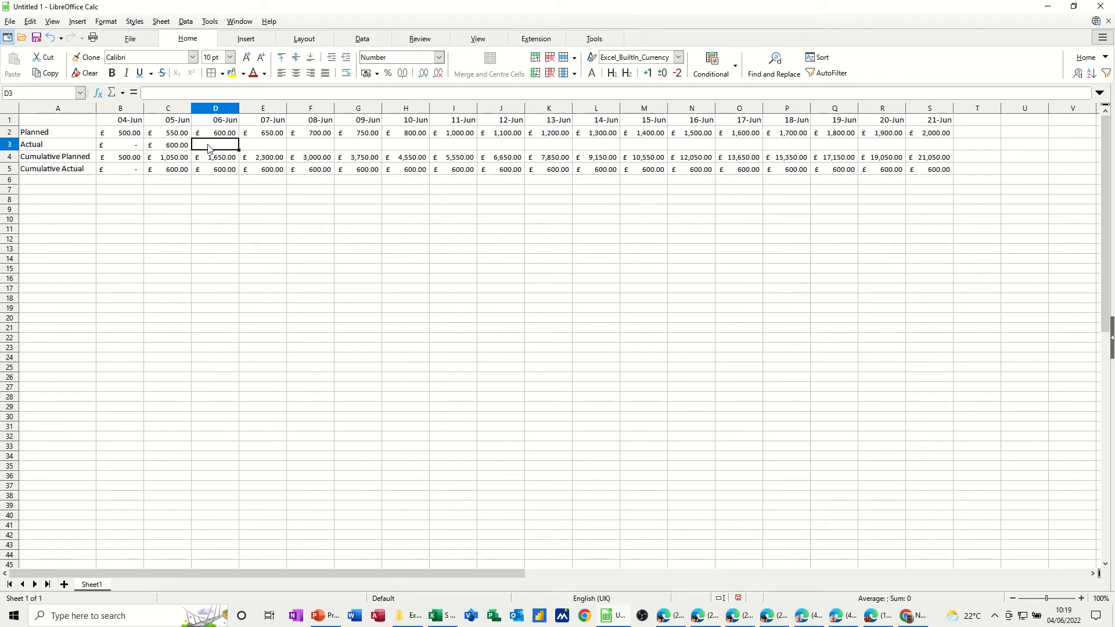
pyautogui.write('567')
pyautogui.press('Tab')
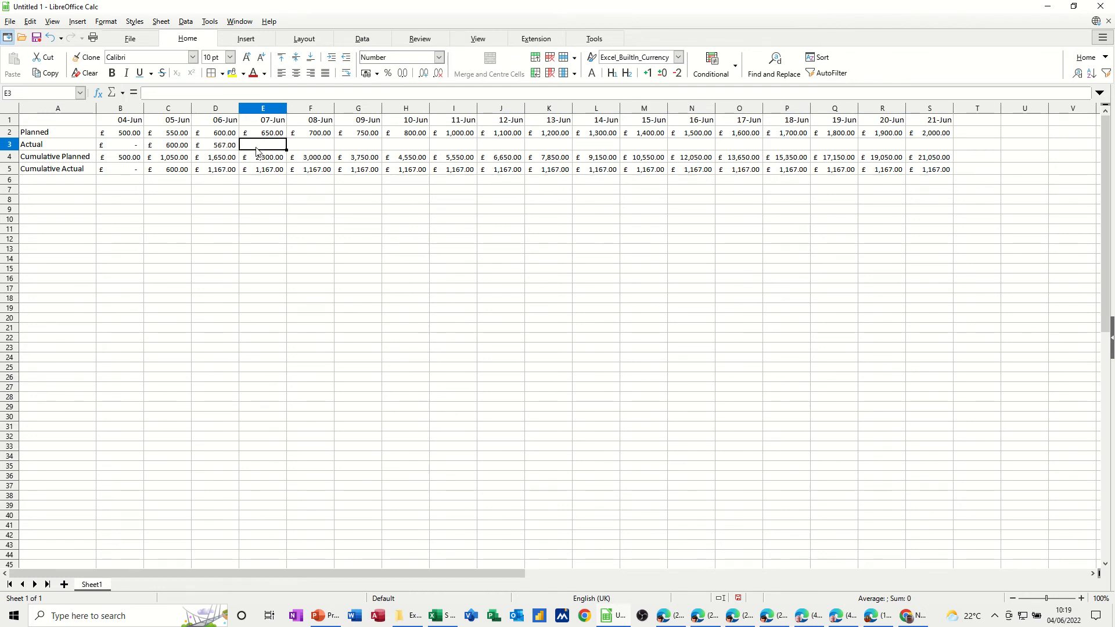
pyautogui.write('766')
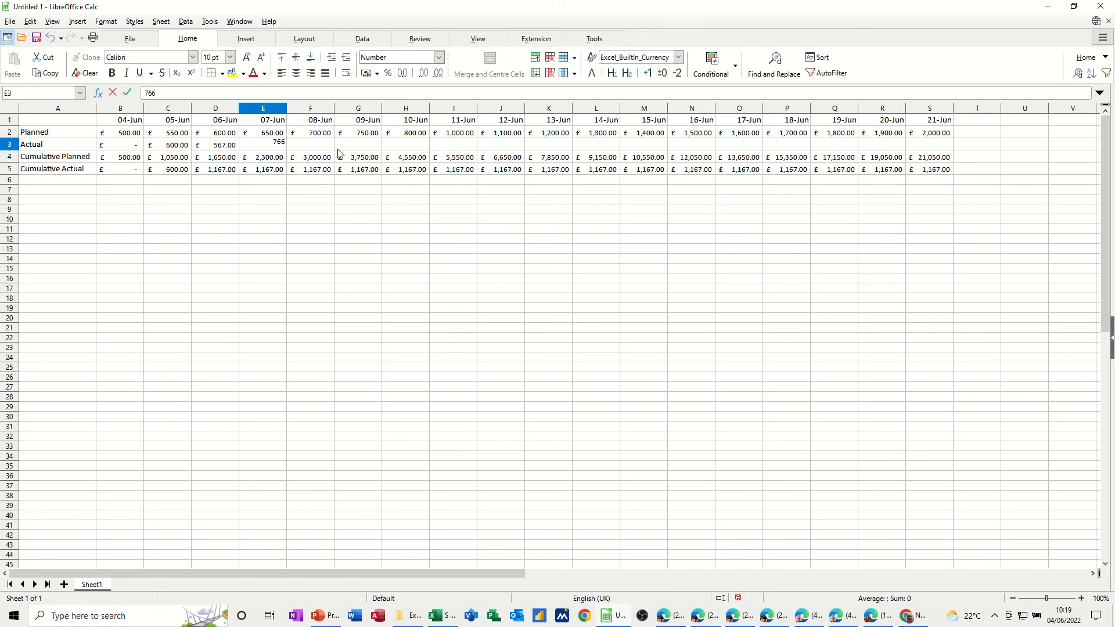
pyautogui.press('Tab')
pyautogui.write('711')
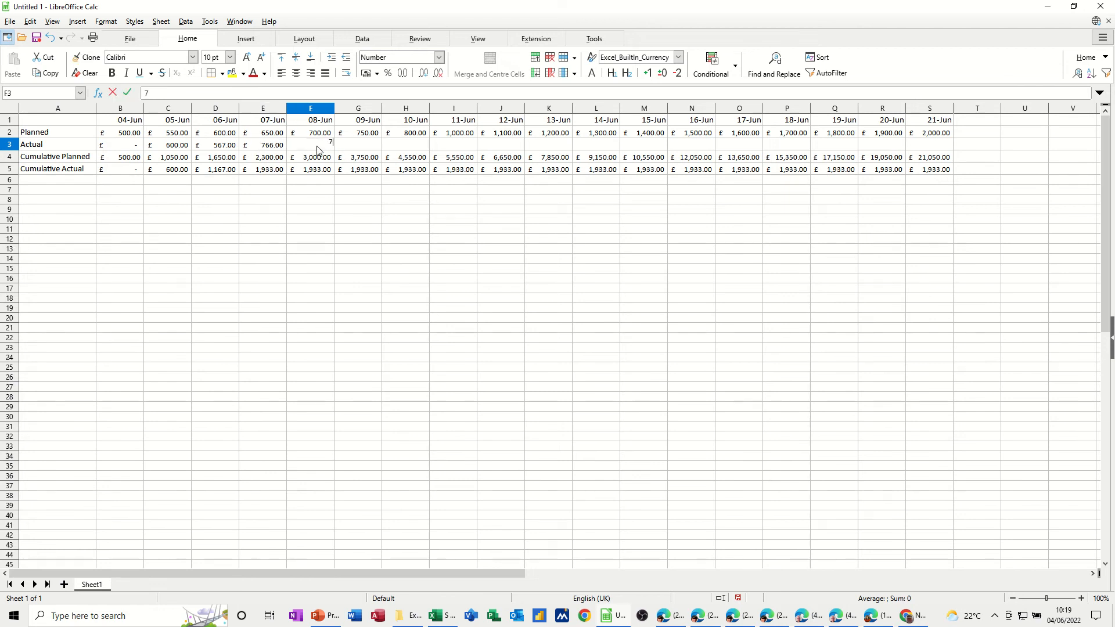
pyautogui.press('Tab')
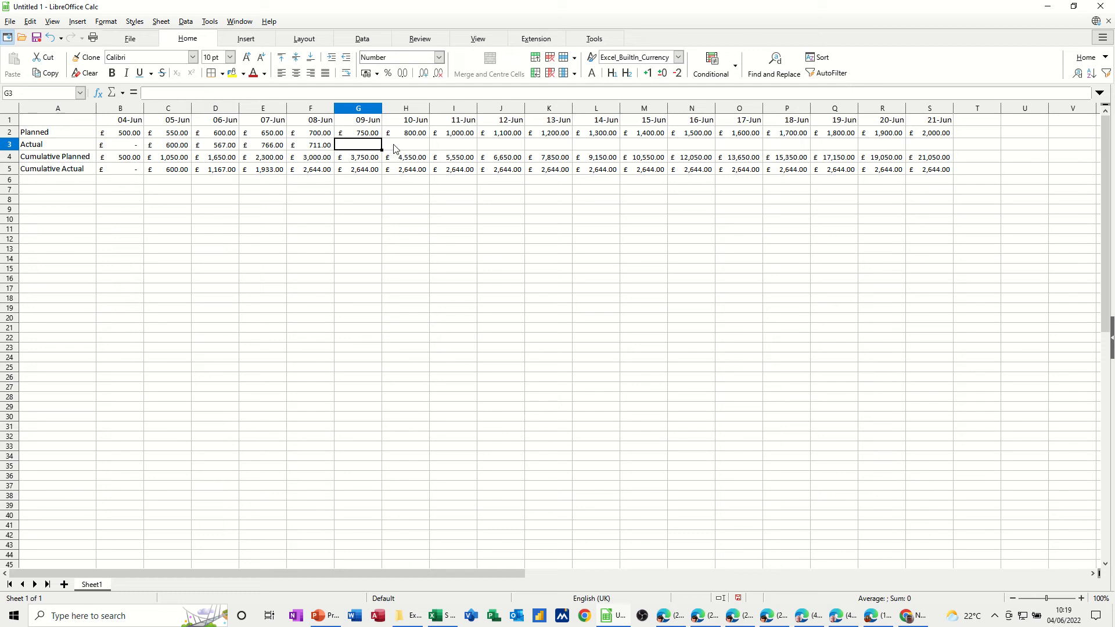
pyautogui.write('745')
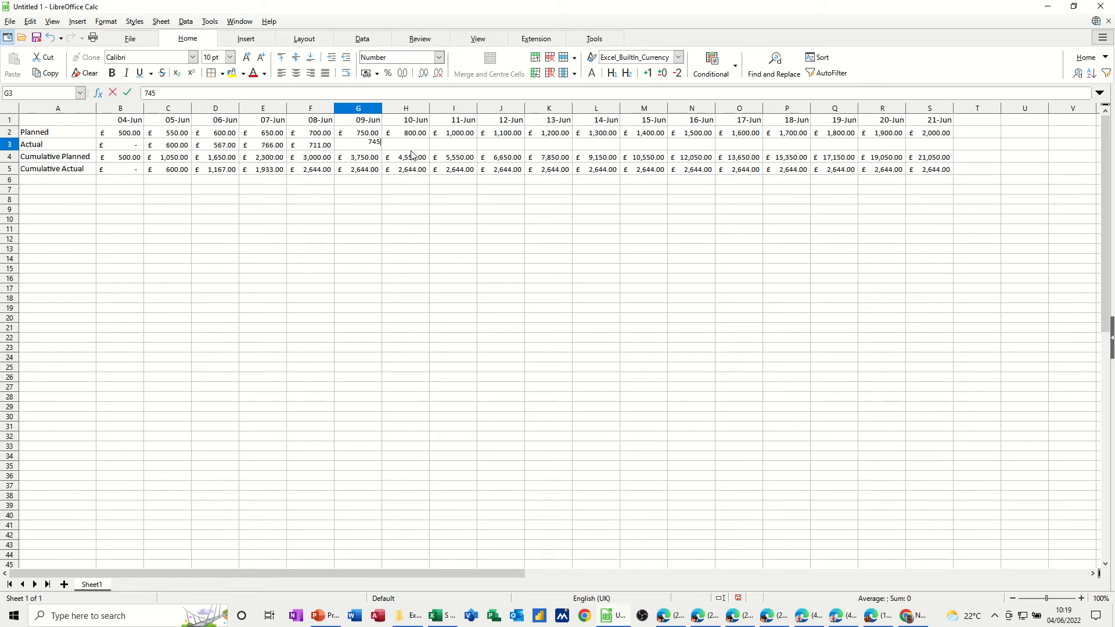
pyautogui.press('Tab')
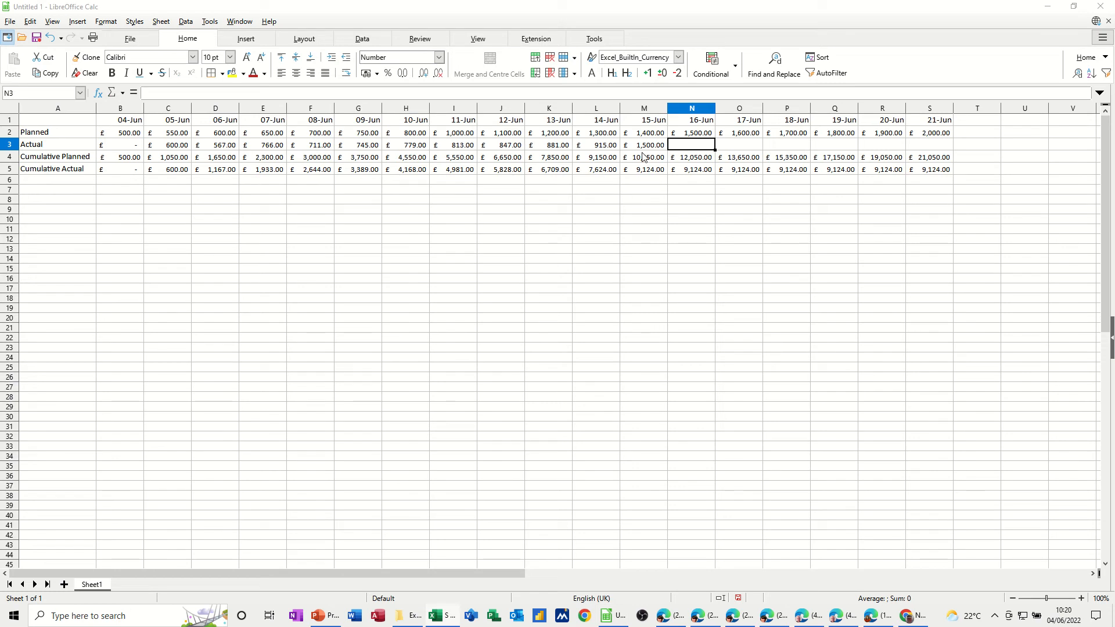
pyautogui.click(645, 144)
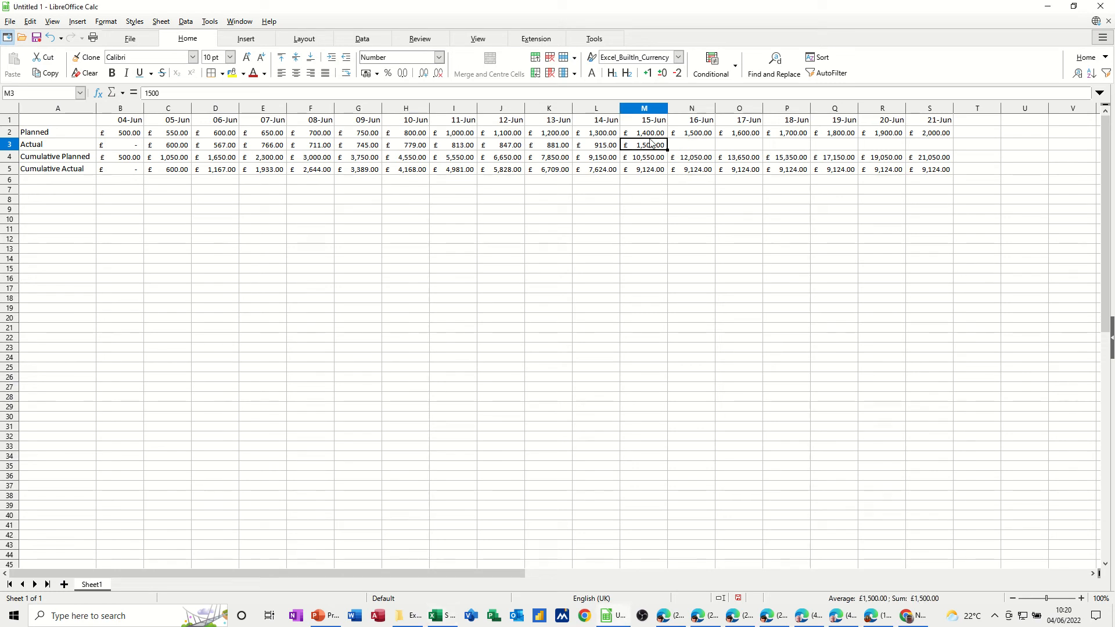
# Clear the cumulative actual totals for 16-Jun to 21-Jun (N5:S5)
pyautogui.moveTo(689, 171); pyautogui.dragTo(919, 177)
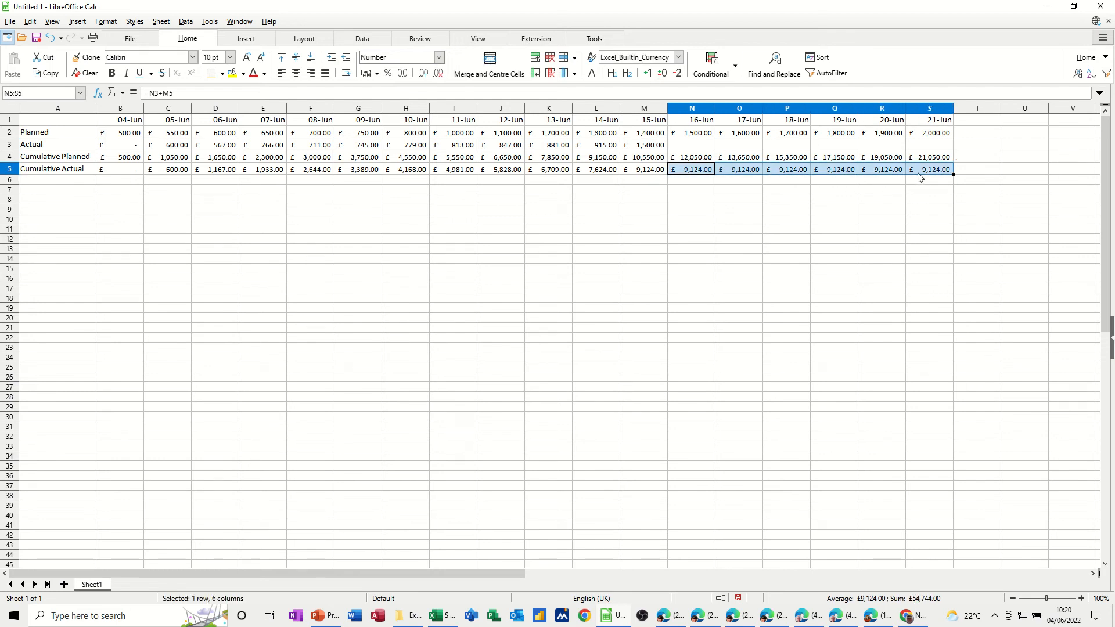
pyautogui.press('Delete')
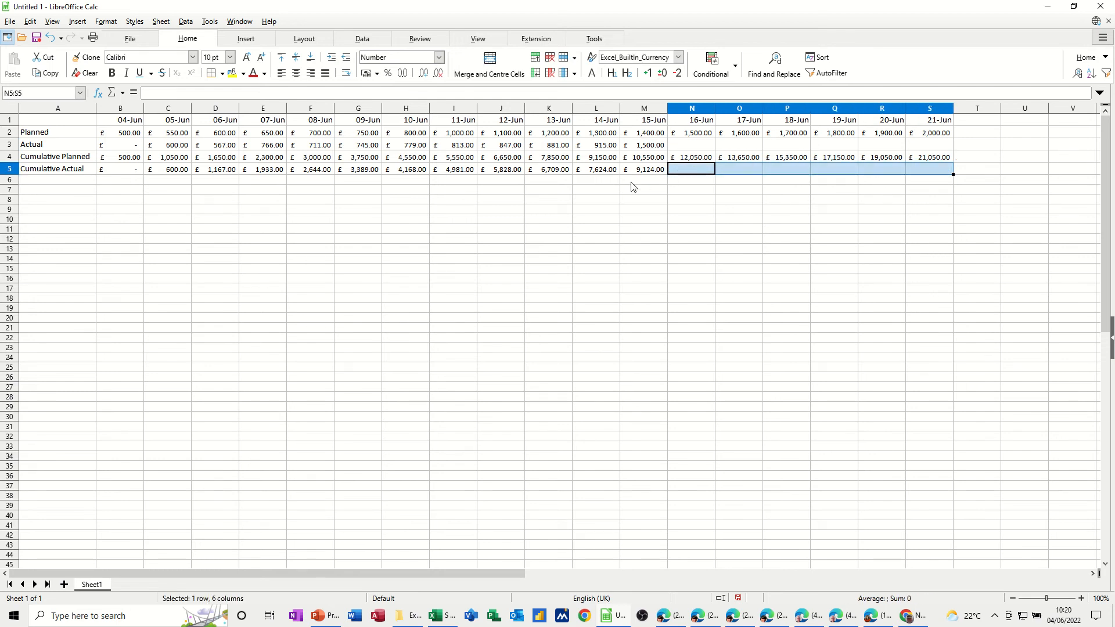
pyautogui.click(644, 170)
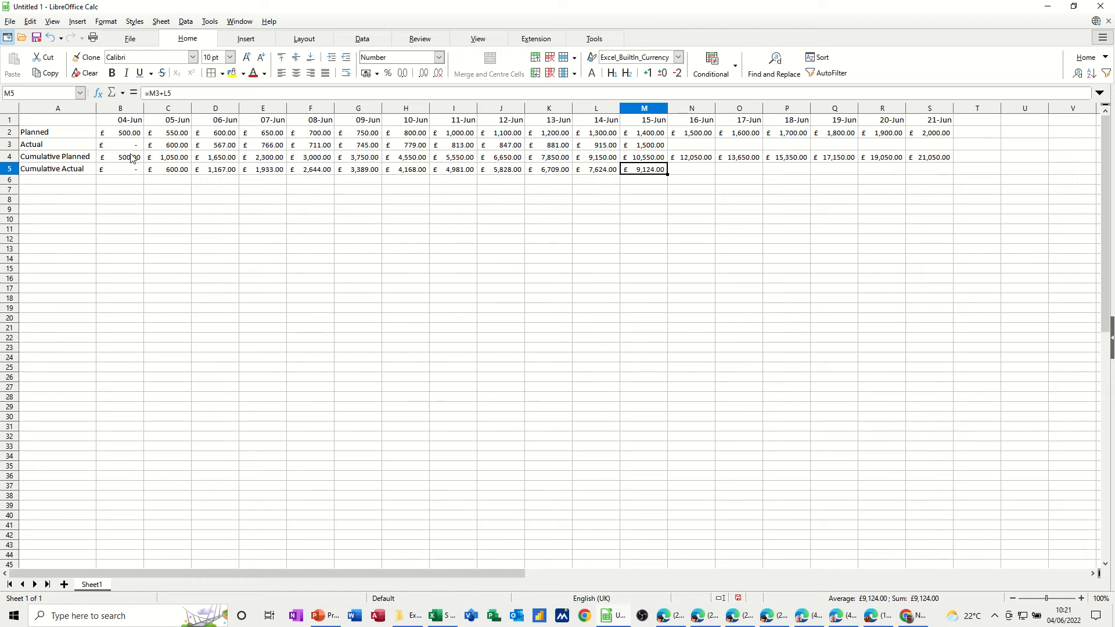
# Insert a Column and Line chart from the whole cost table A1:S5
pyautogui.click(64, 123)
pyautogui.moveTo(64, 123); pyautogui.dragTo(921, 167)
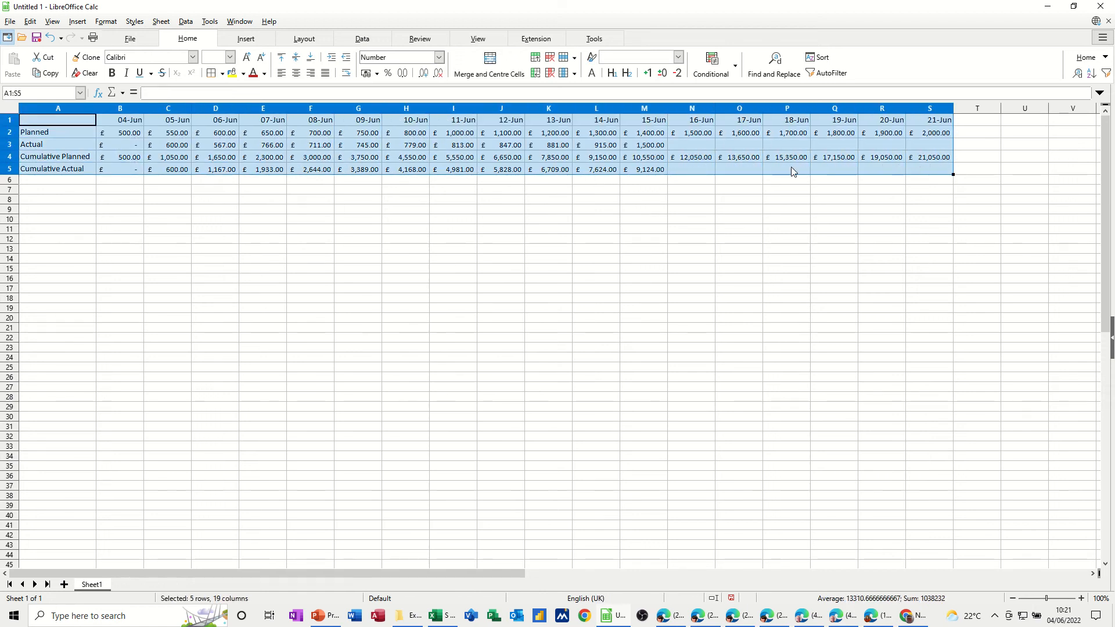
pyautogui.click(245, 39)
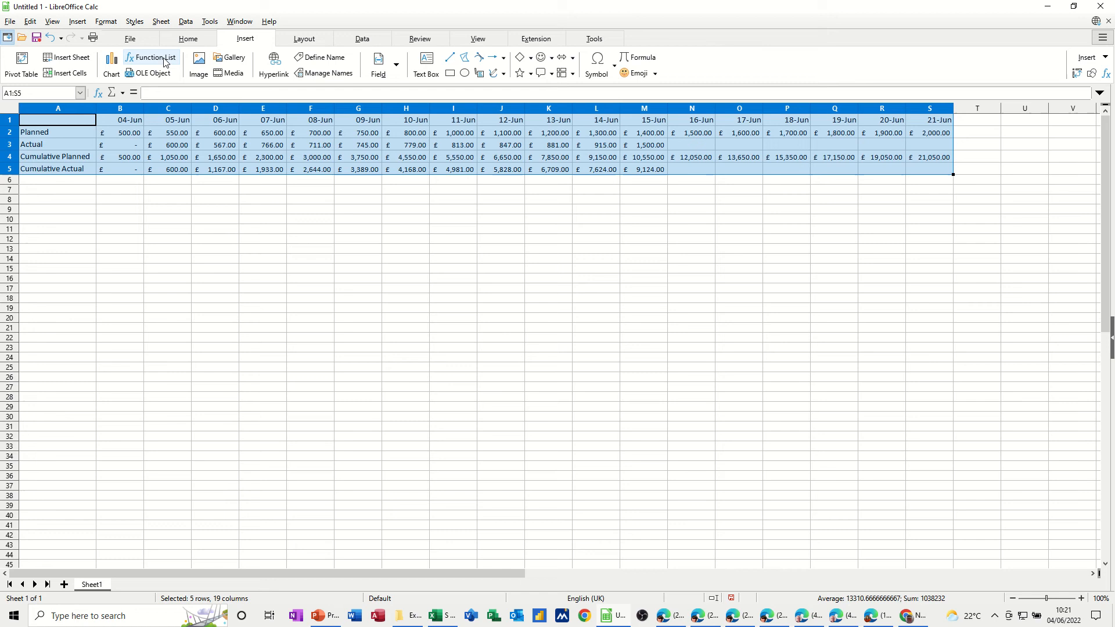
pyautogui.click(112, 65)
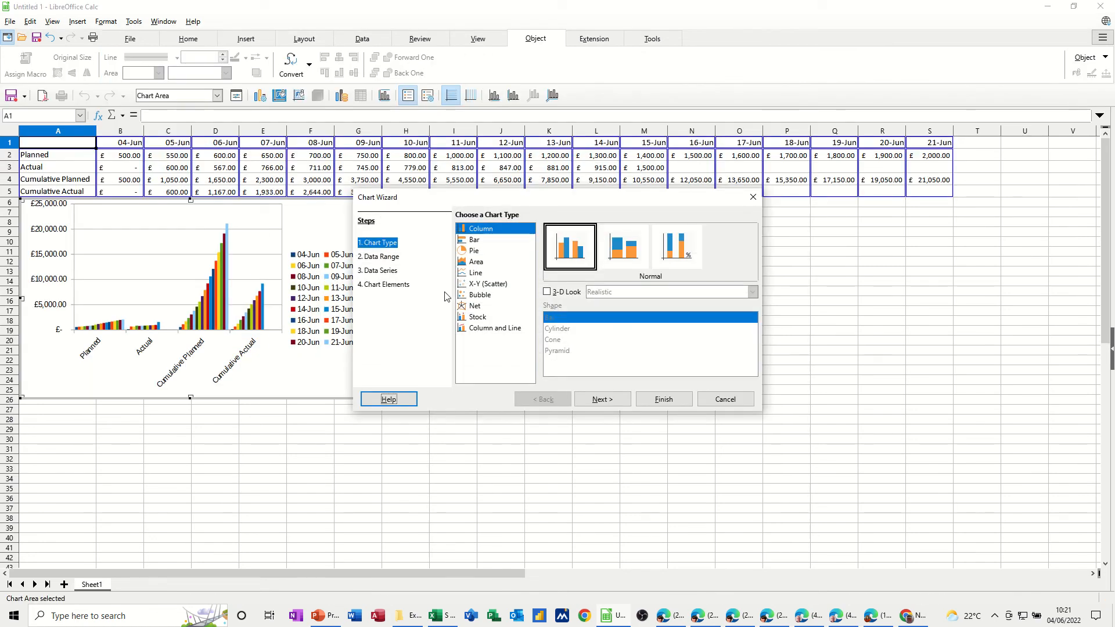
pyautogui.click(489, 329)
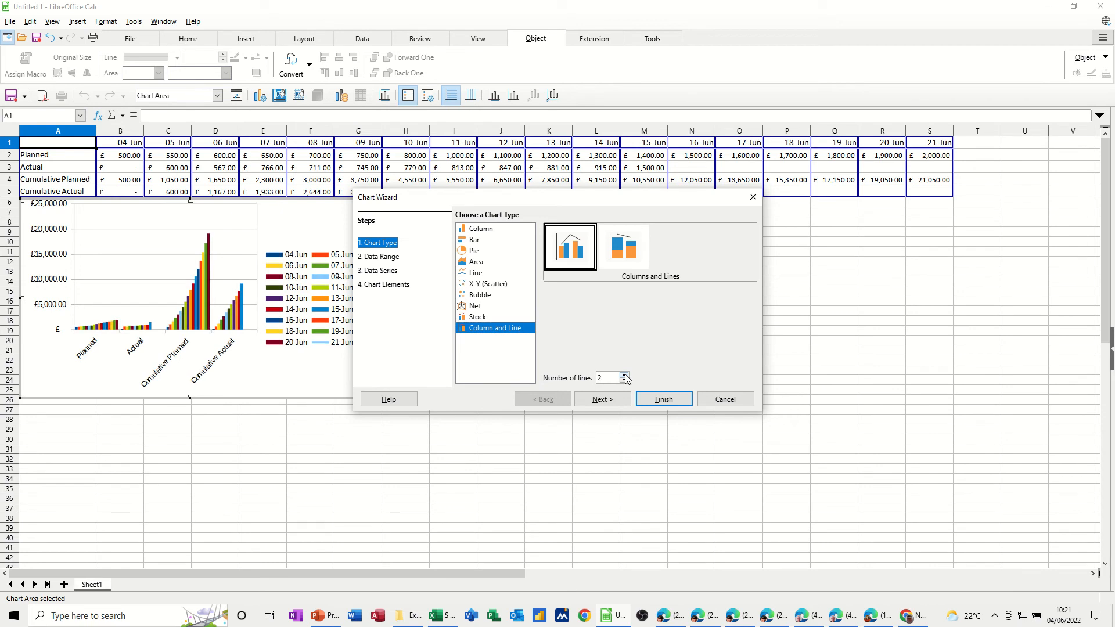
pyautogui.moveTo(594, 198); pyautogui.dragTo(698, 231)
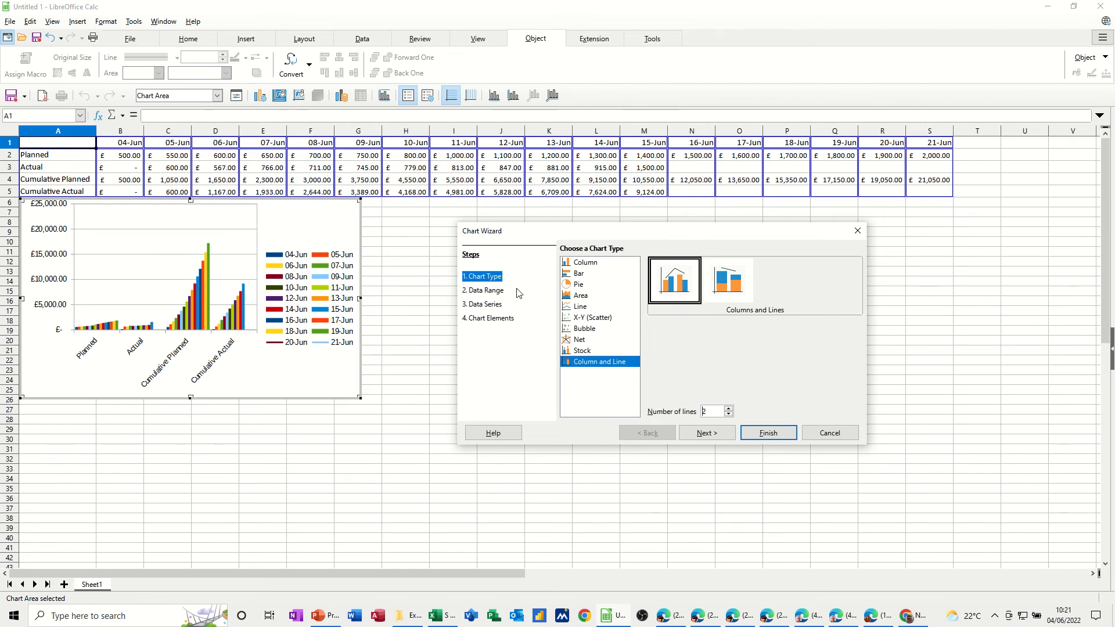
# Set the chart data series in rows and finish the chart wizard
pyautogui.click(486, 290)
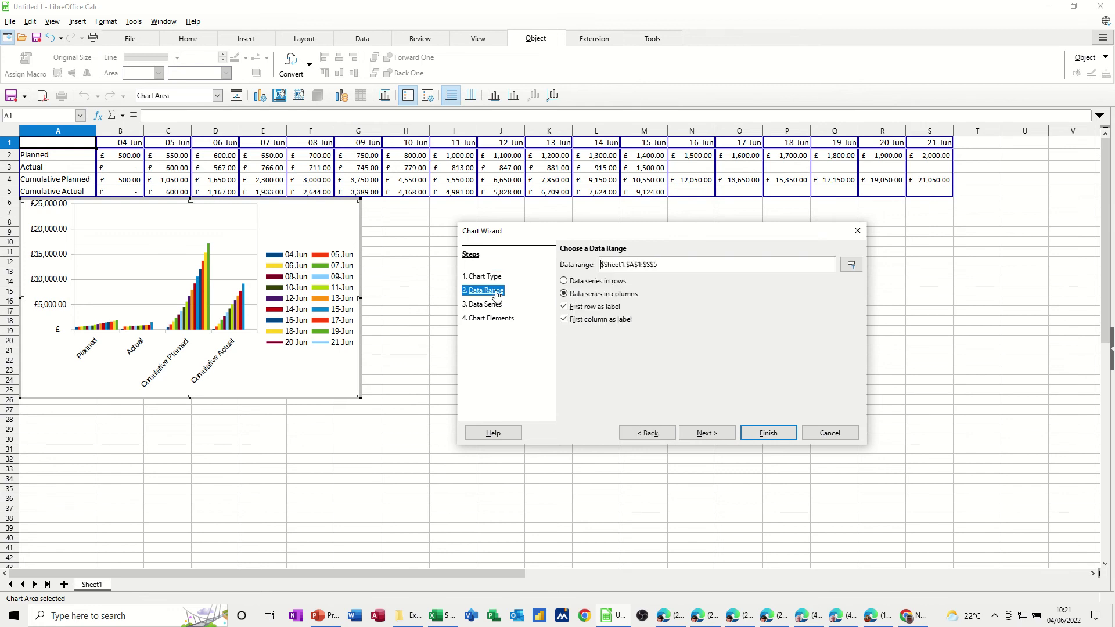
pyautogui.click(565, 281)
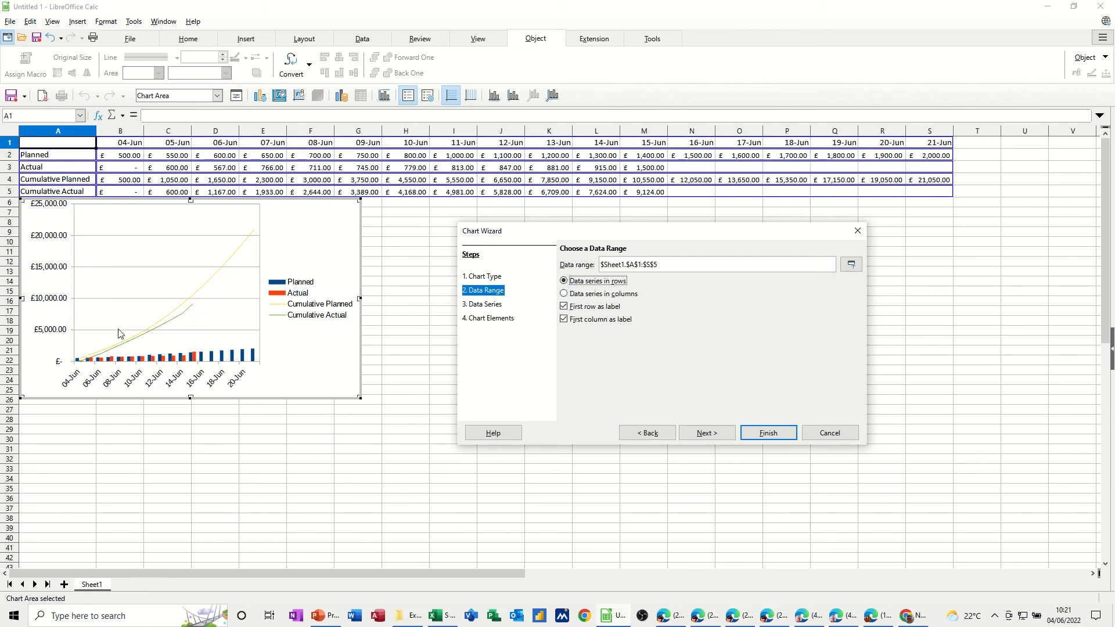
pyautogui.click(485, 304)
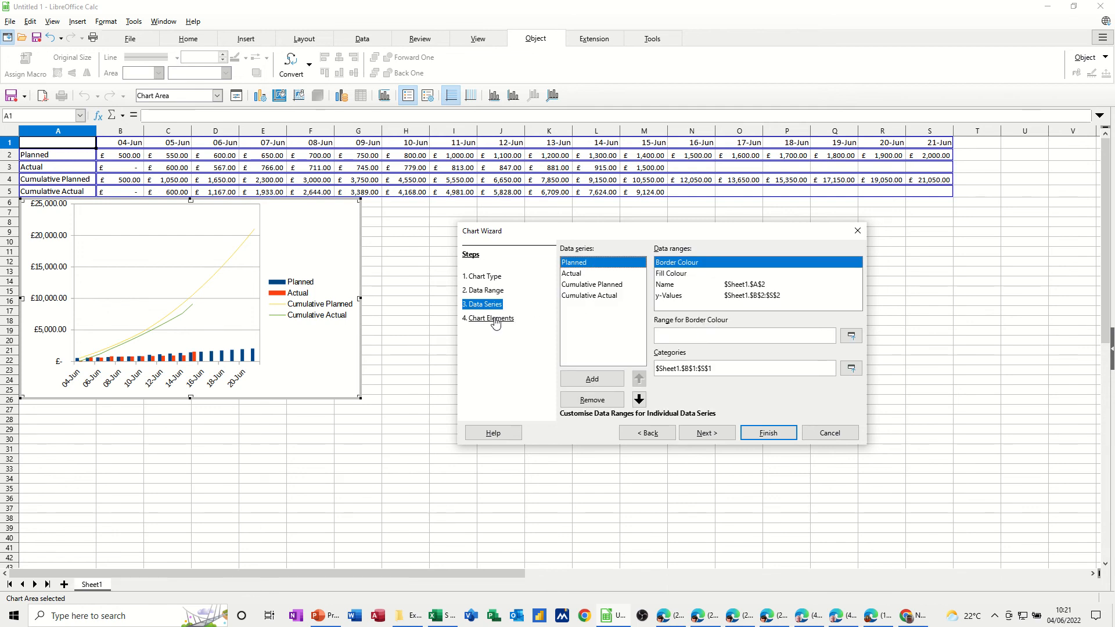
pyautogui.click(492, 319)
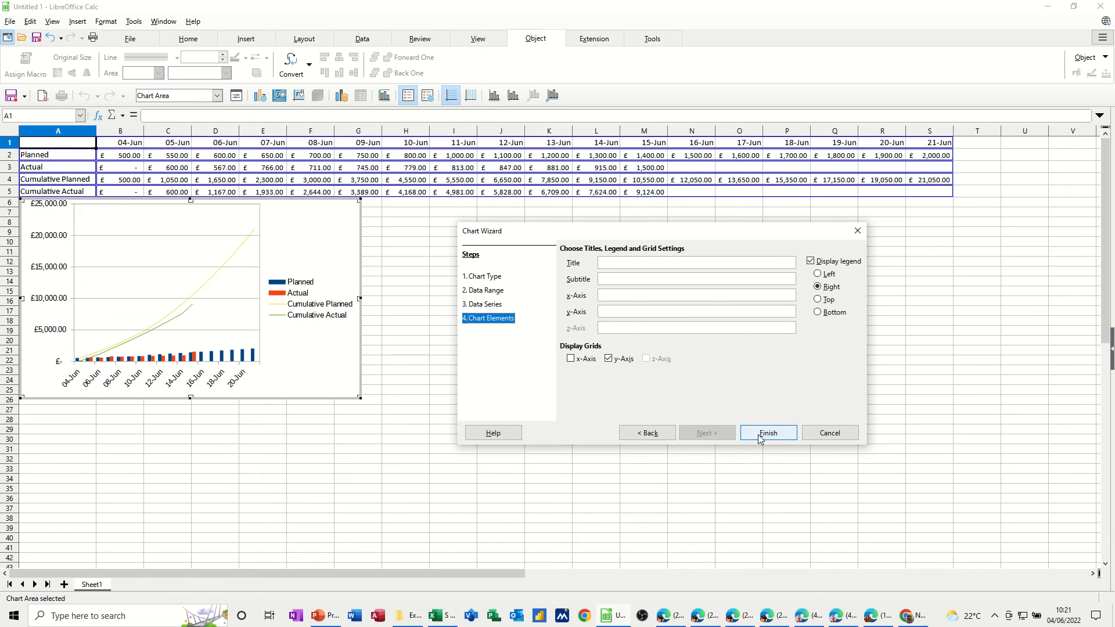
pyautogui.click(767, 433)
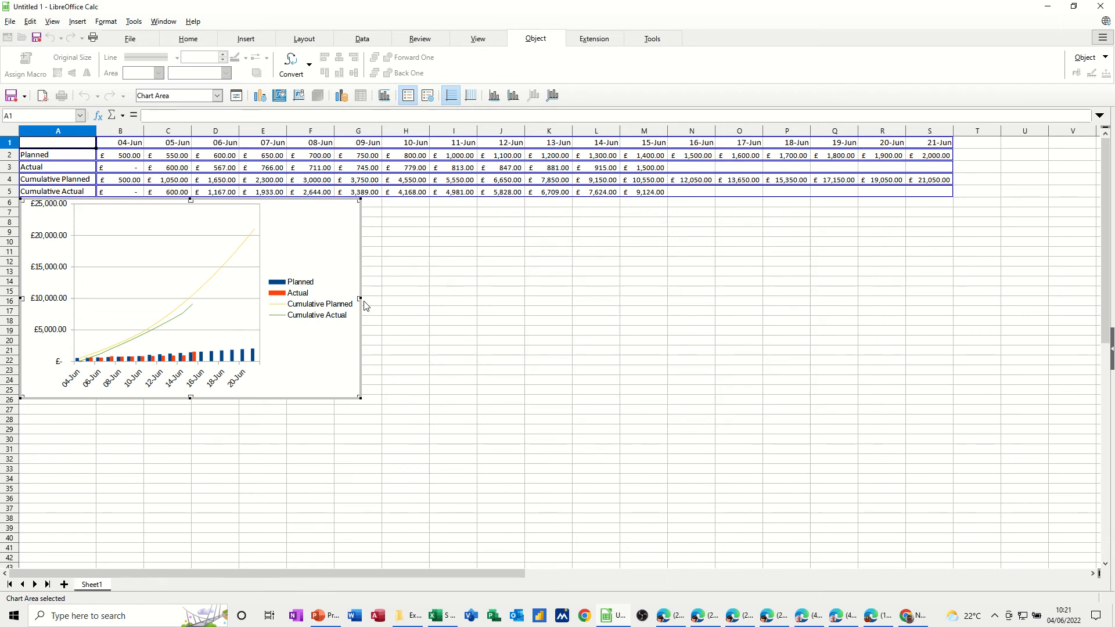
# Widen the chart rightward across the data columns to column S
pyautogui.moveTo(361, 299); pyautogui.dragTo(943, 330)
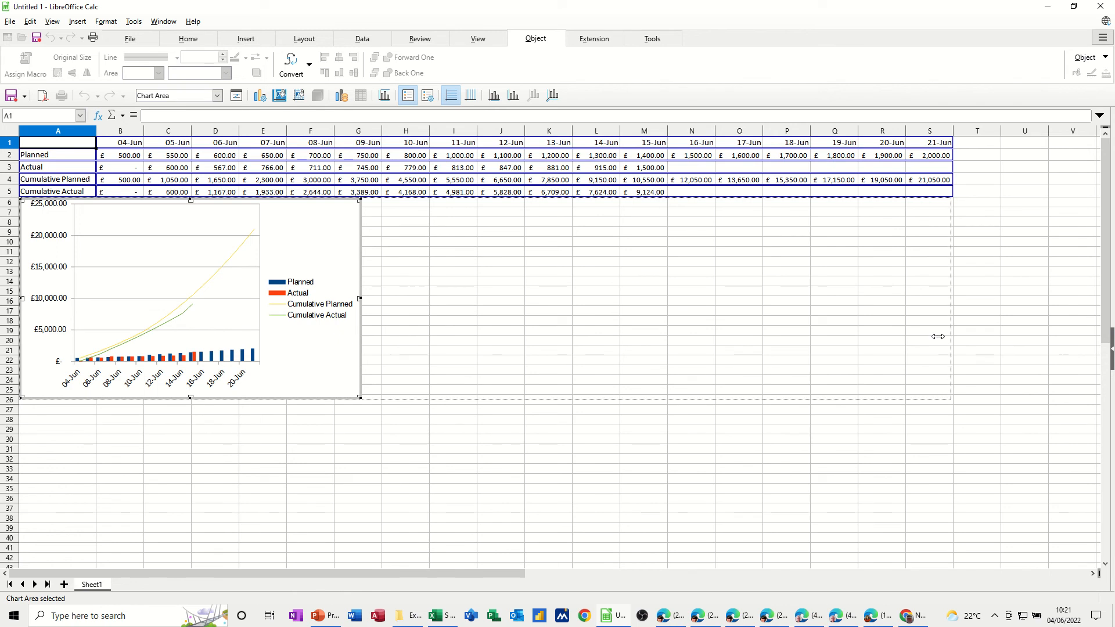
pyautogui.moveTo(943, 329); pyautogui.dragTo(948, 330)
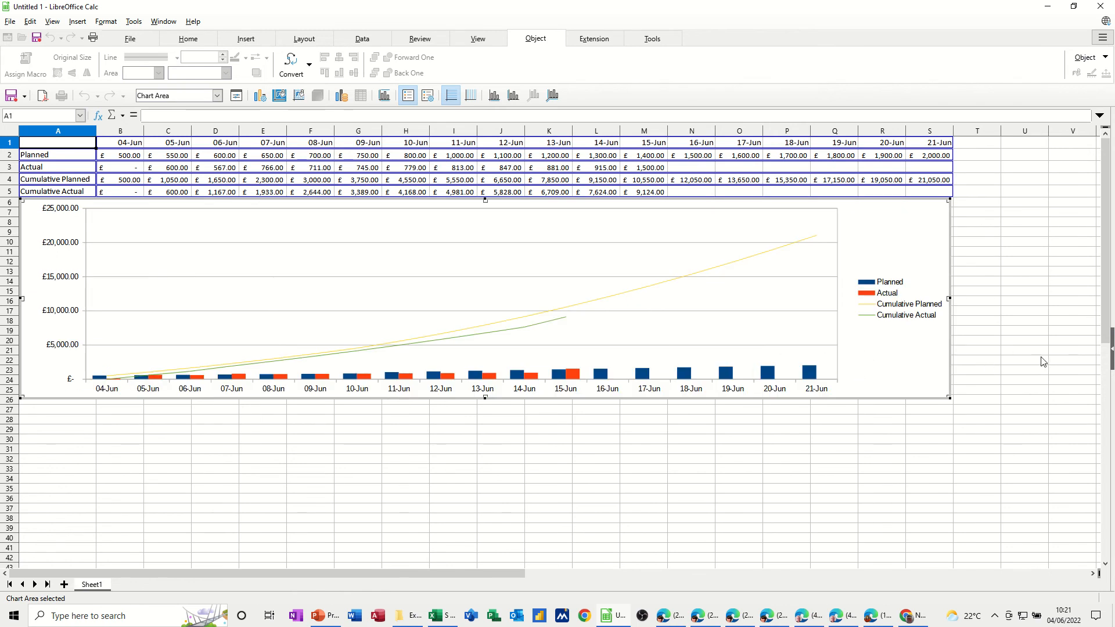
pyautogui.click(1024, 361)
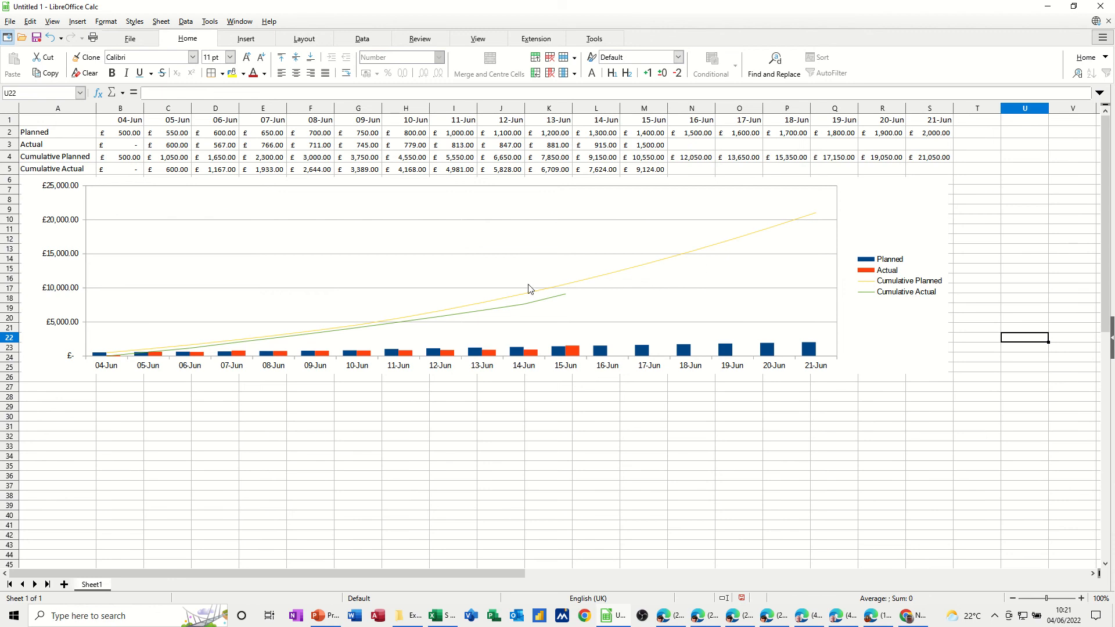
# Move the chart legend down to the chart's lower right
pyautogui.click(900, 289)
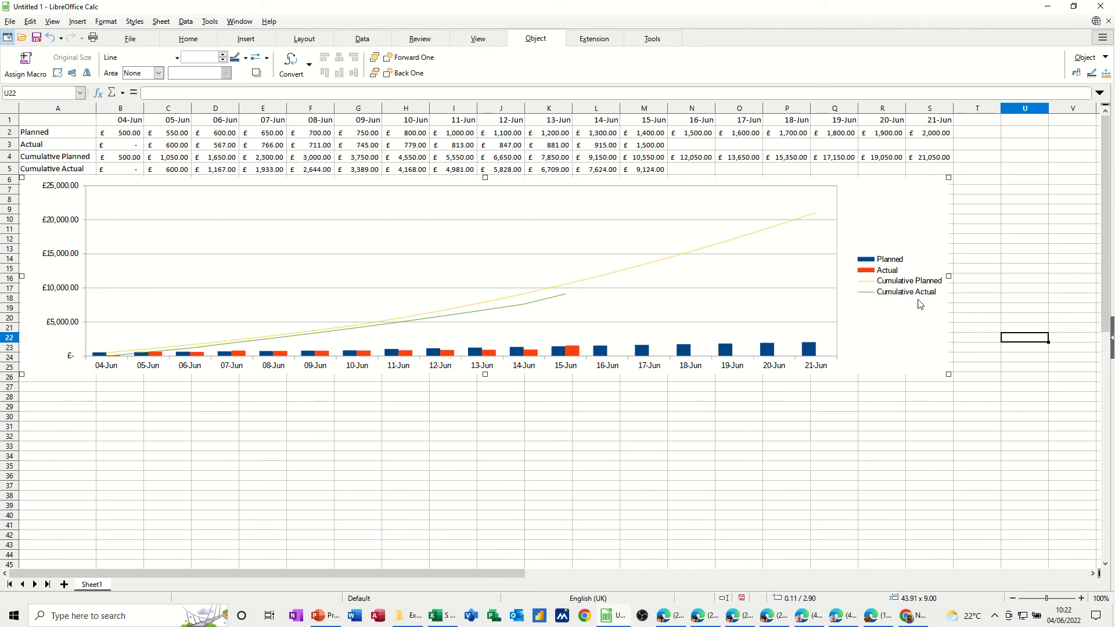
pyautogui.click(889, 322)
pyautogui.doubleClick(890, 322)
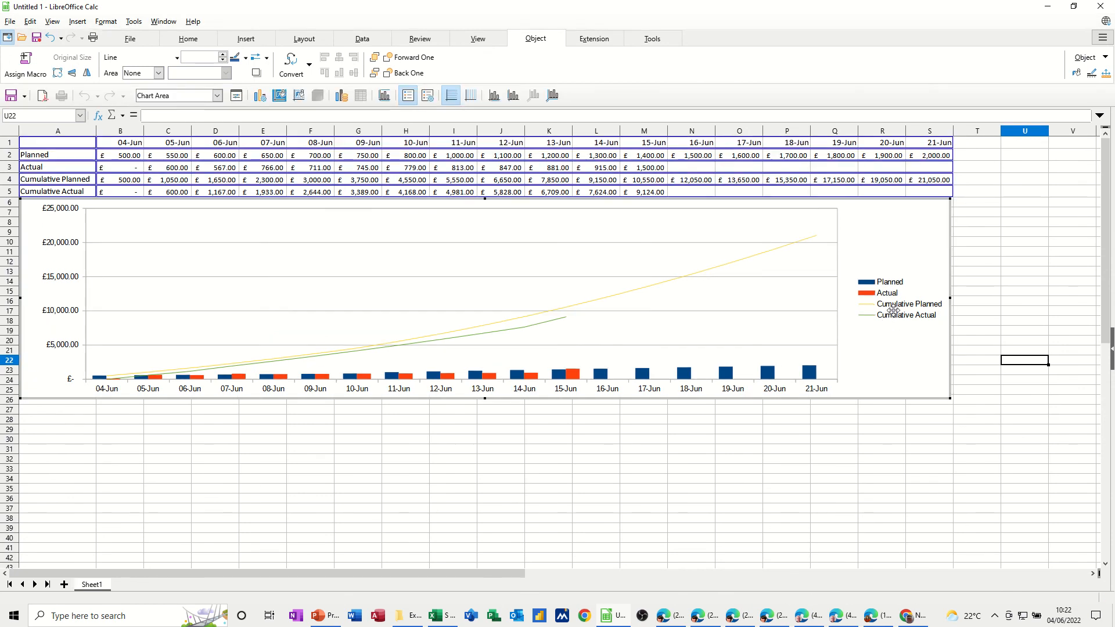
pyautogui.click(890, 327)
pyautogui.moveTo(891, 337); pyautogui.dragTo(892, 381)
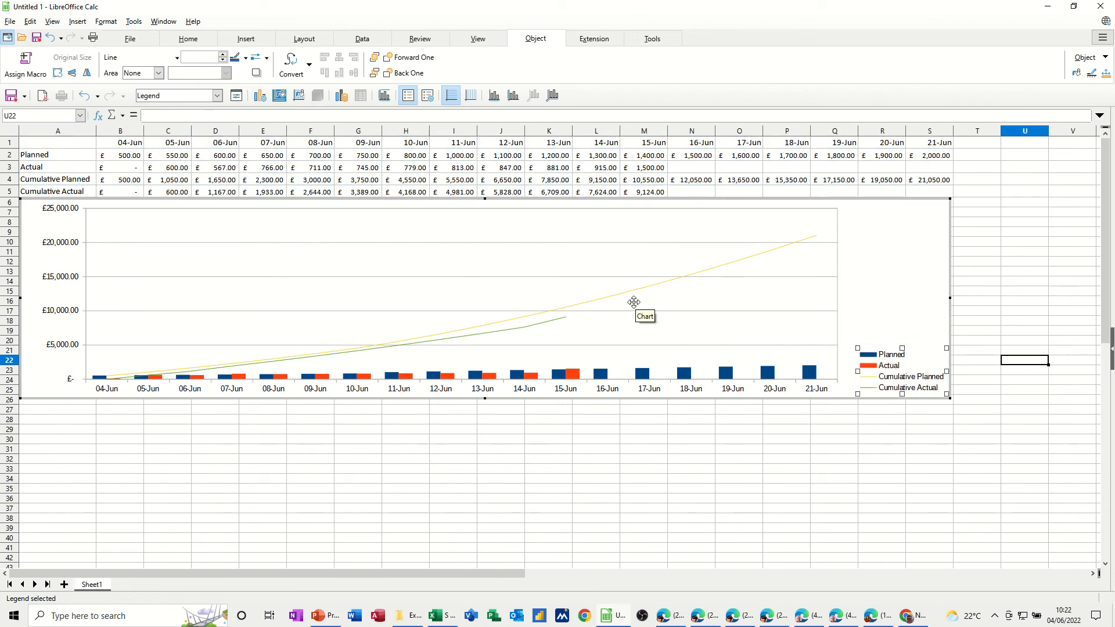
# Plot the Cumulative Planned series against the secondary y-axis
pyautogui.click(608, 299)
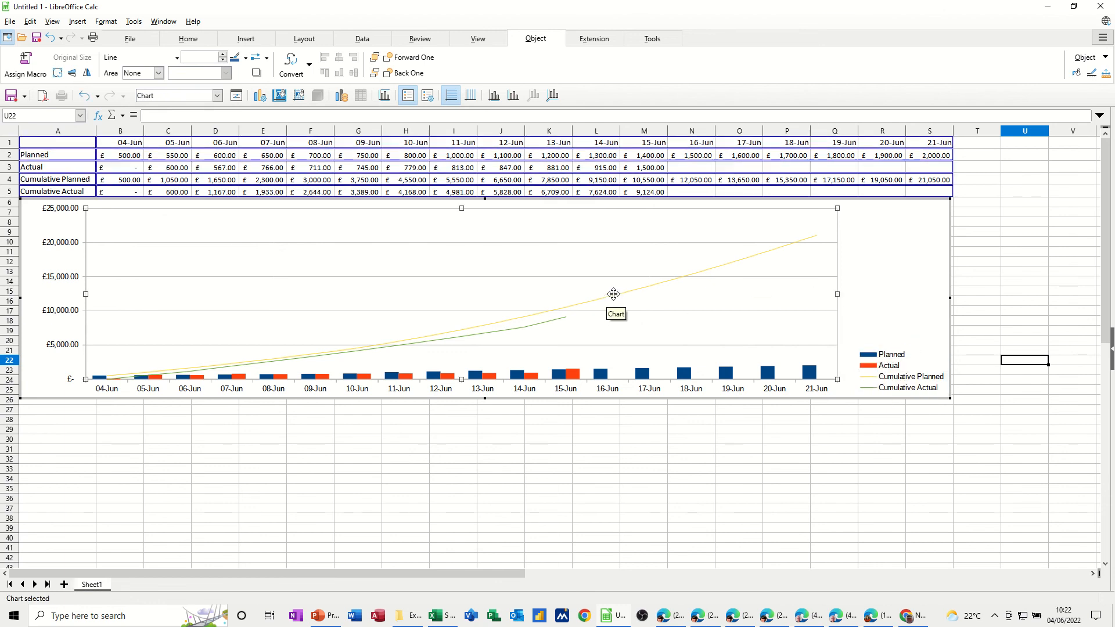
pyautogui.click(620, 298)
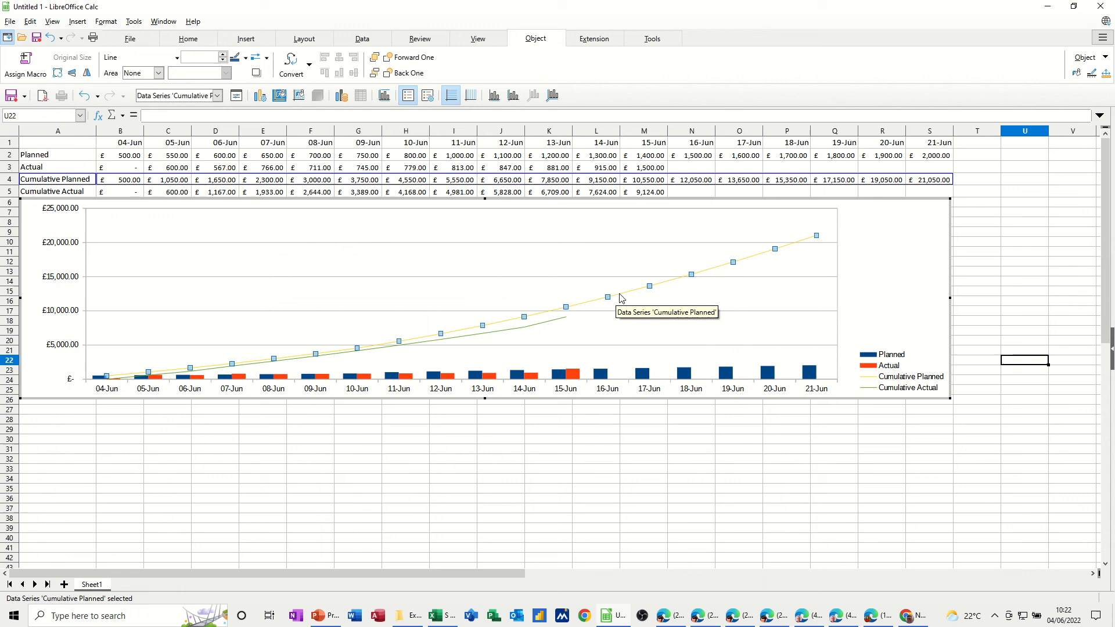
pyautogui.doubleClick(620, 298)
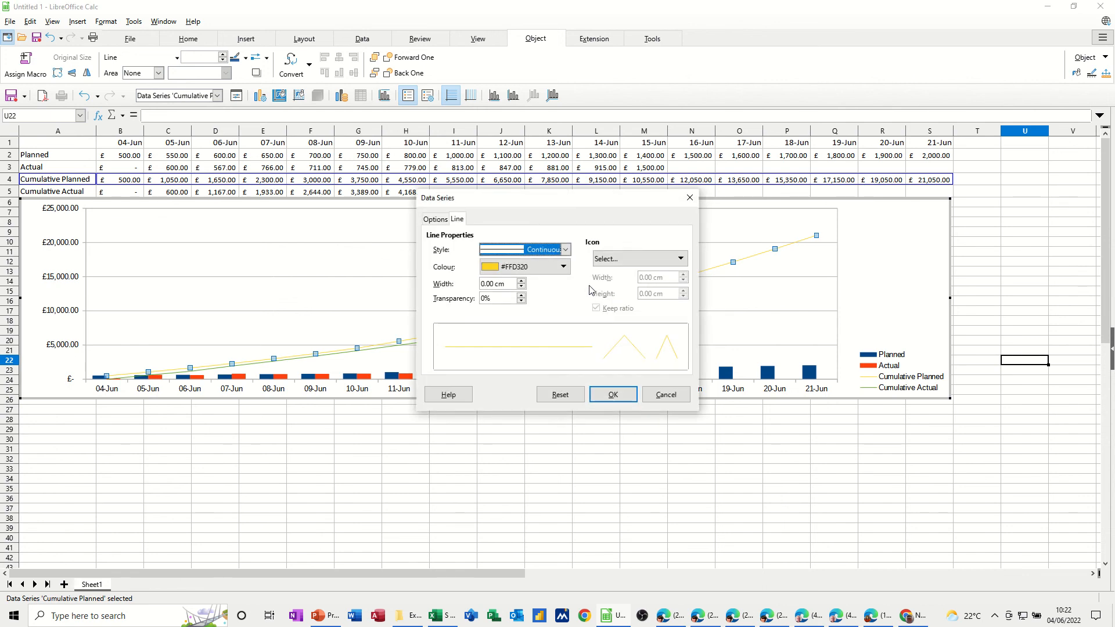
pyautogui.click(435, 219)
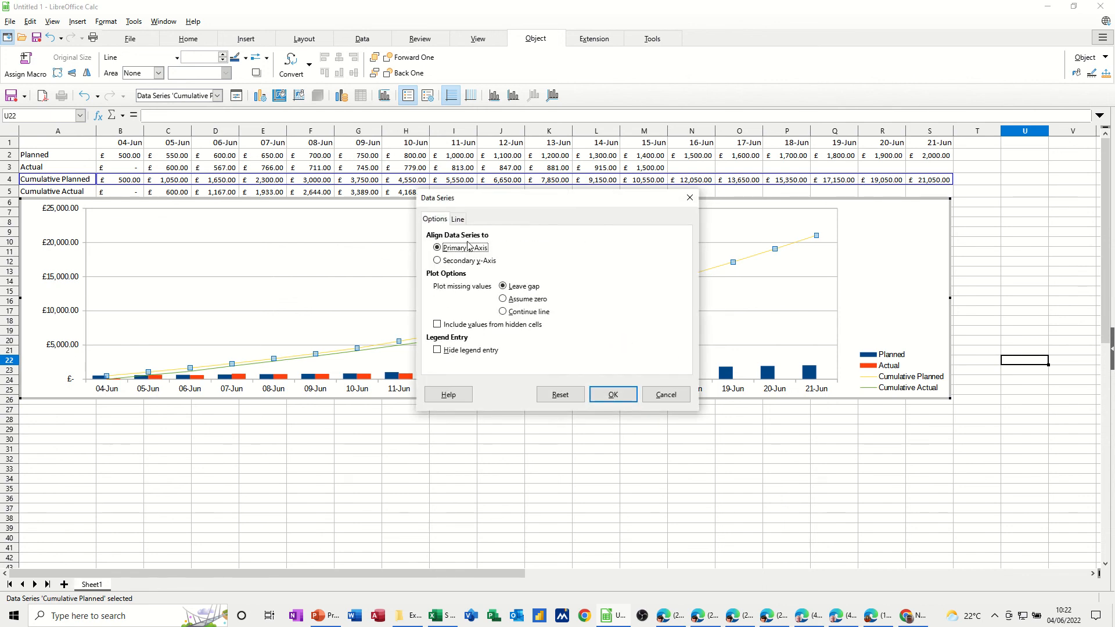
pyautogui.click(436, 262)
# Make the Cumulative Planned line 0.10 cm wide and green
pyautogui.click(458, 219)
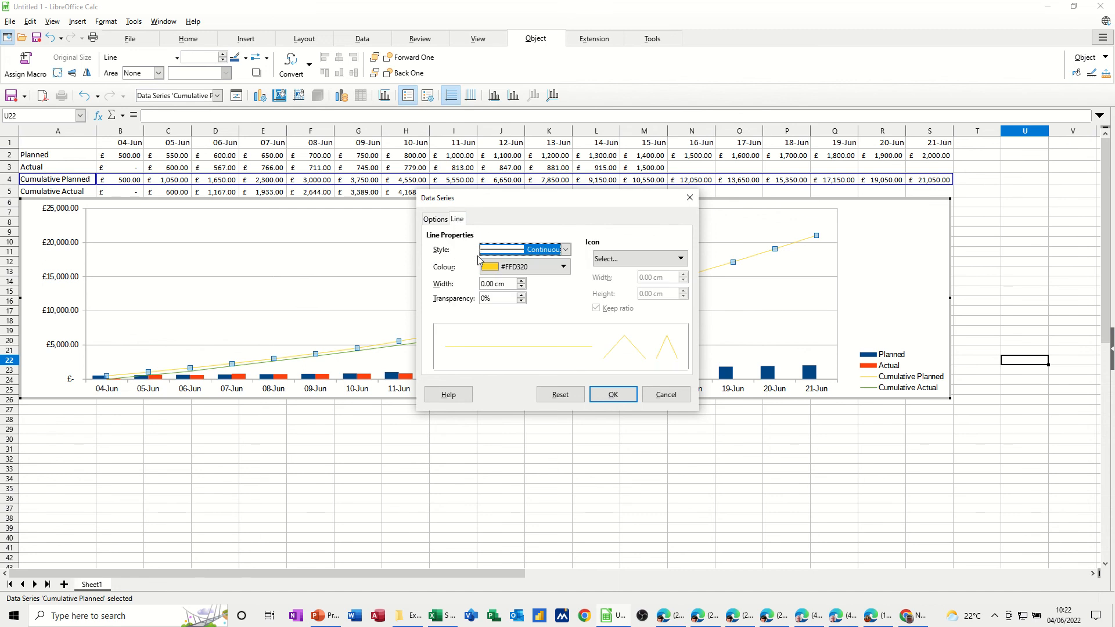
pyautogui.click(521, 282)
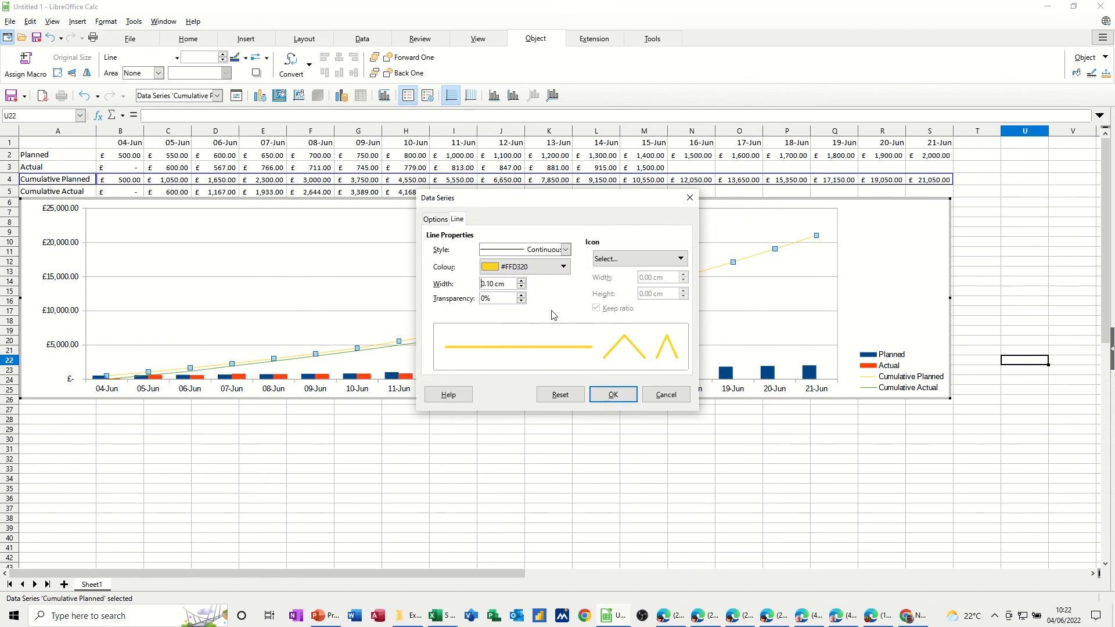
pyautogui.click(564, 267)
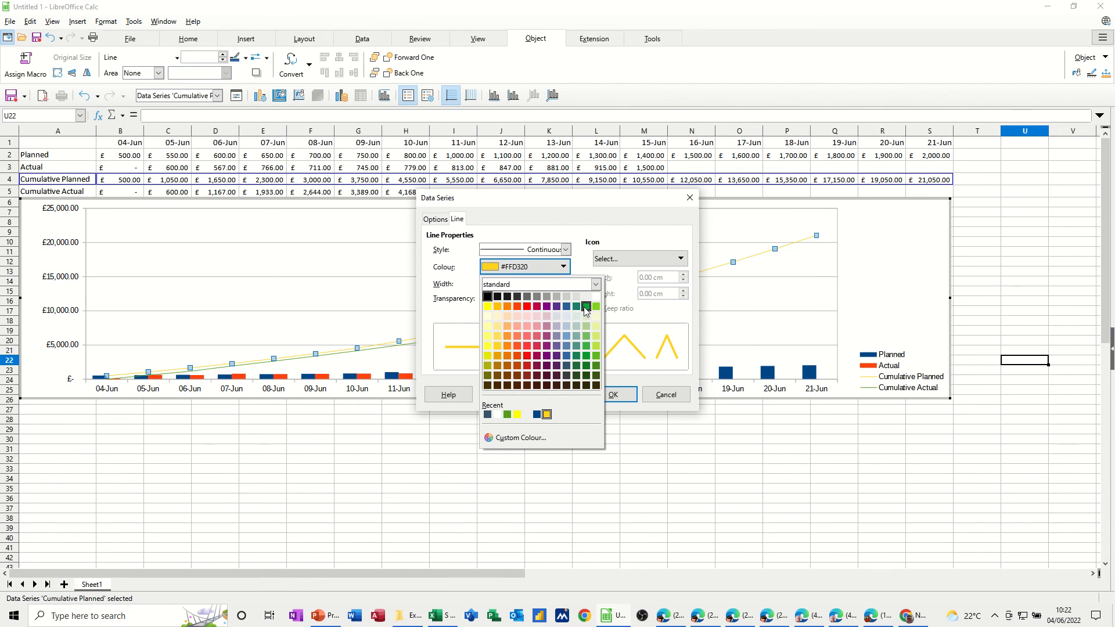
pyautogui.click(586, 307)
pyautogui.click(613, 395)
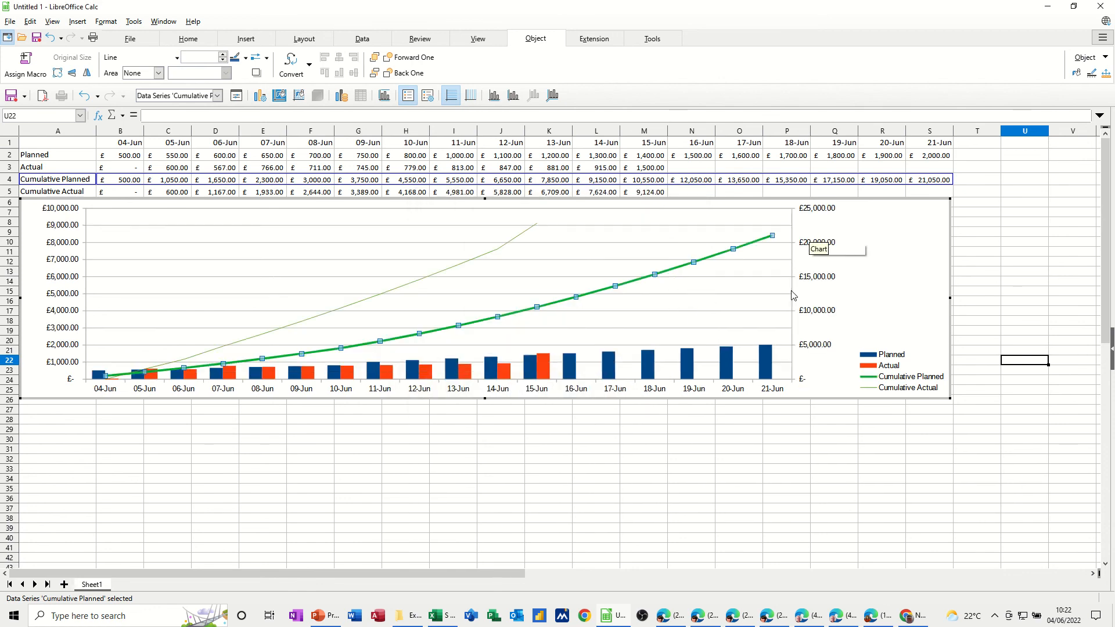
# Set the Cumulative Actual series to 0.10 cm width on the secondary y-axis
pyautogui.click(498, 255)
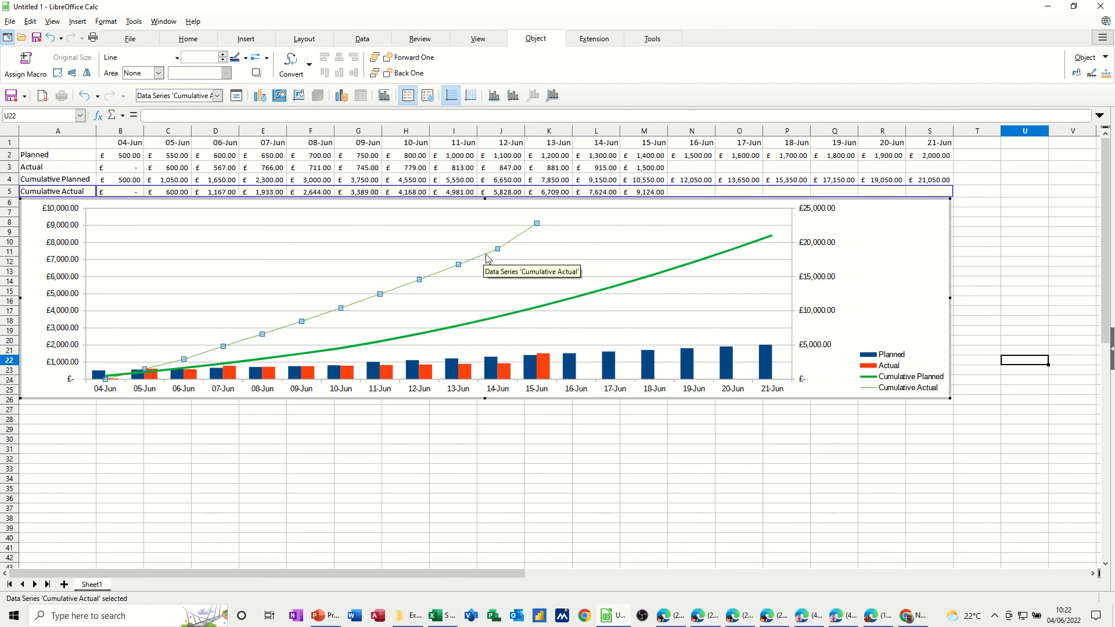
pyautogui.doubleClick(489, 259)
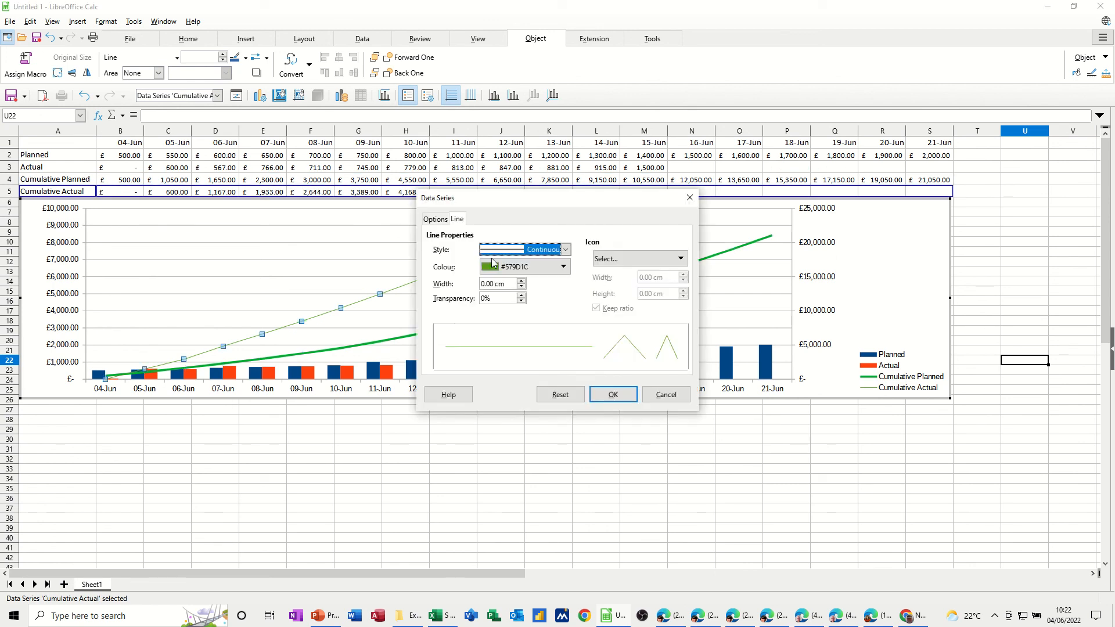
pyautogui.click(521, 281)
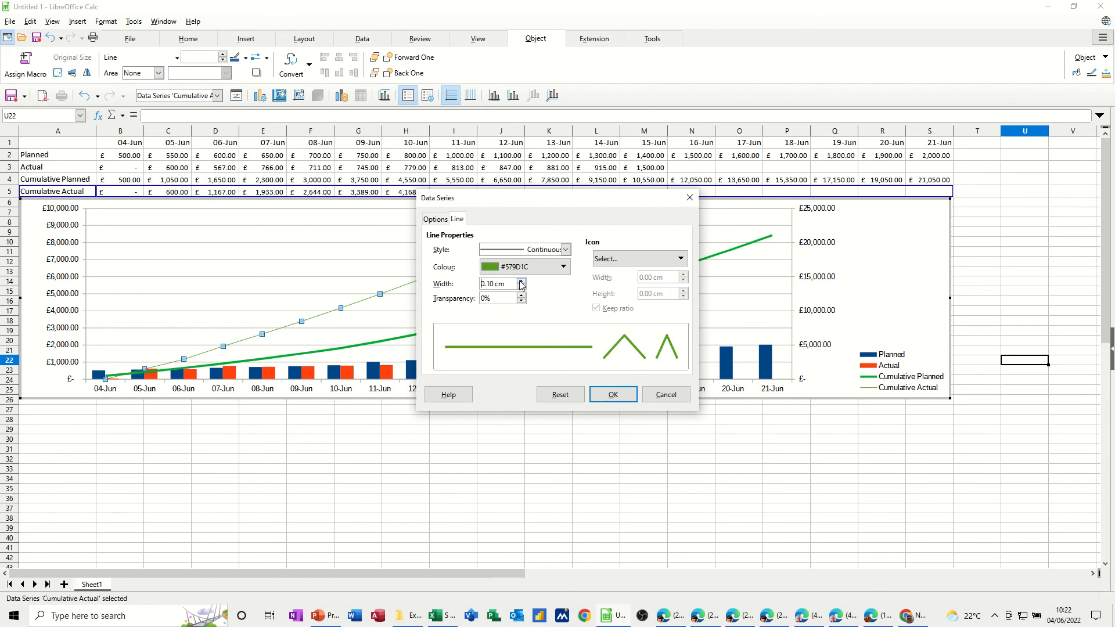
pyautogui.click(436, 221)
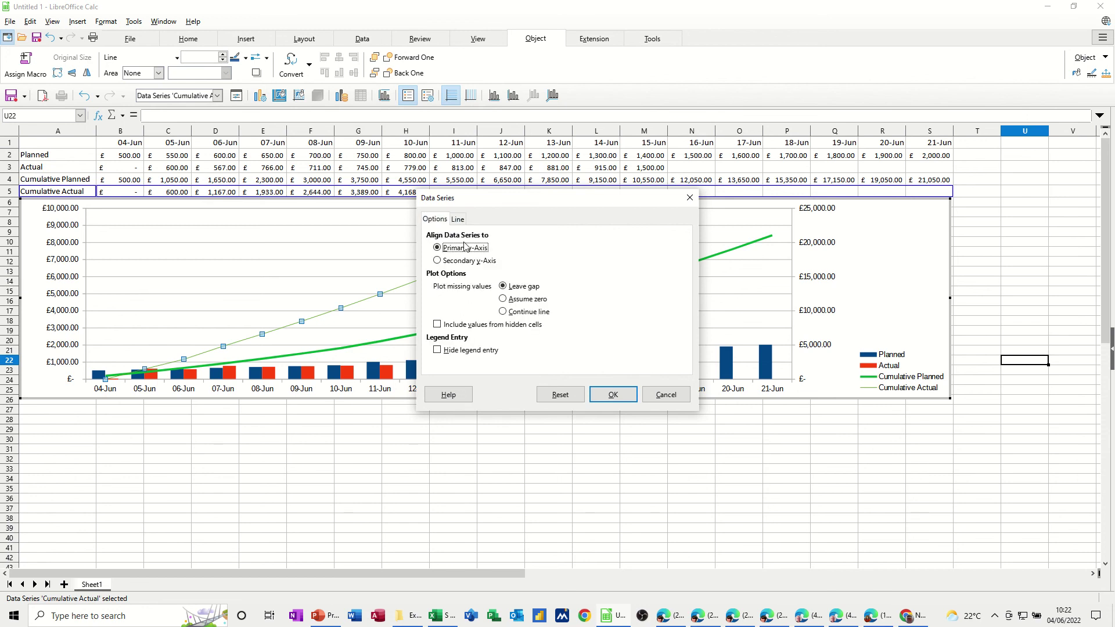
pyautogui.click(438, 261)
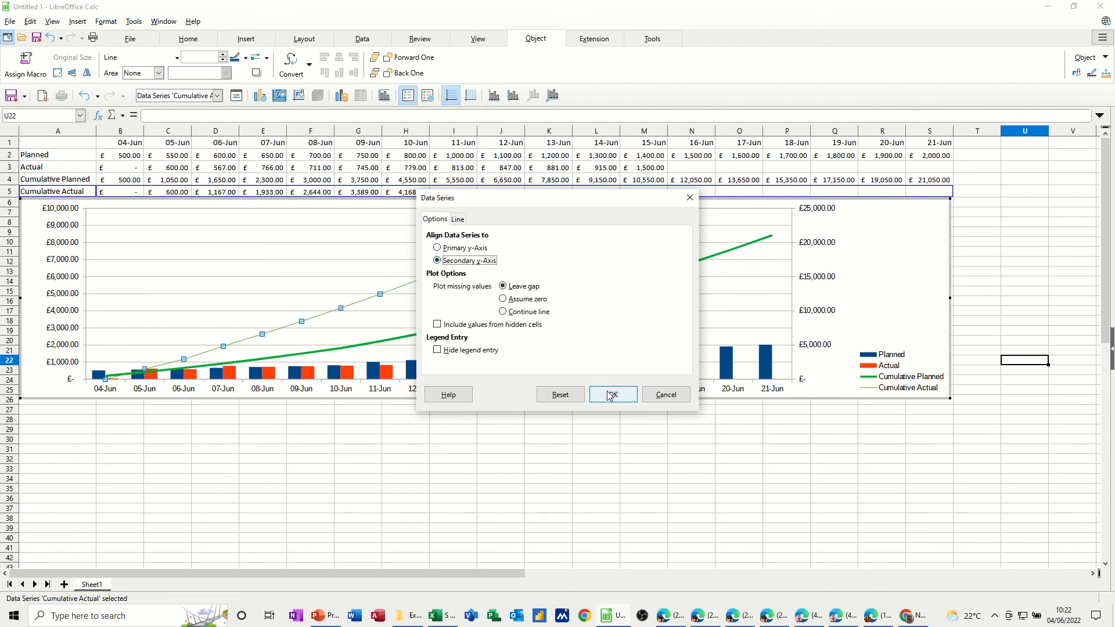
pyautogui.click(610, 396)
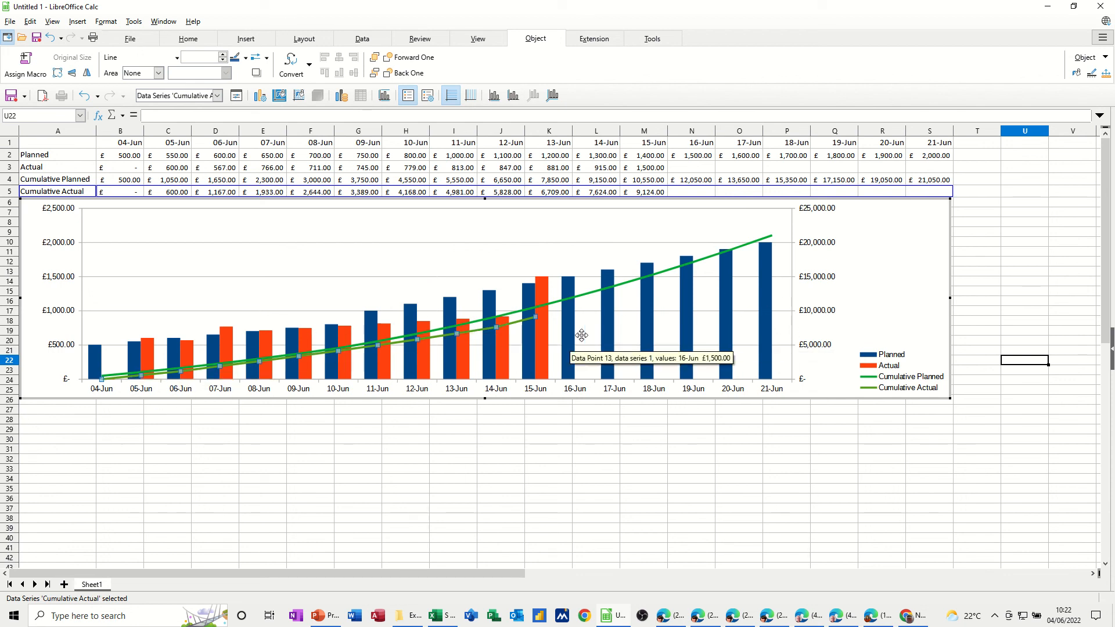
# Recolour the Cumulative Actual line black (Dark Grey 4)
pyautogui.doubleClick(516, 325)
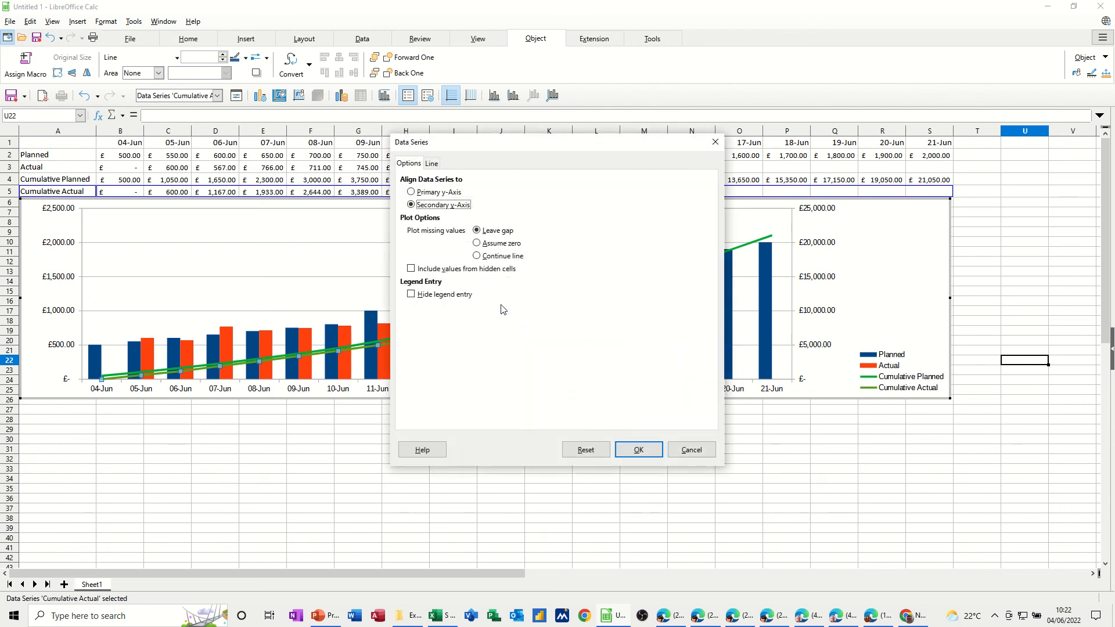
pyautogui.click(431, 164)
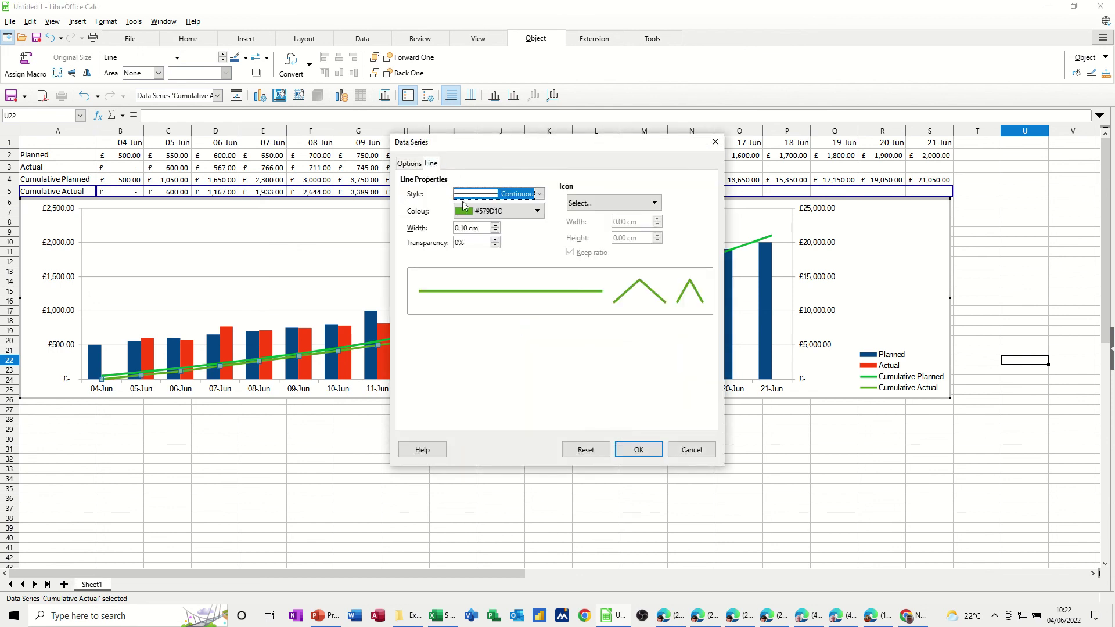
pyautogui.click(536, 212)
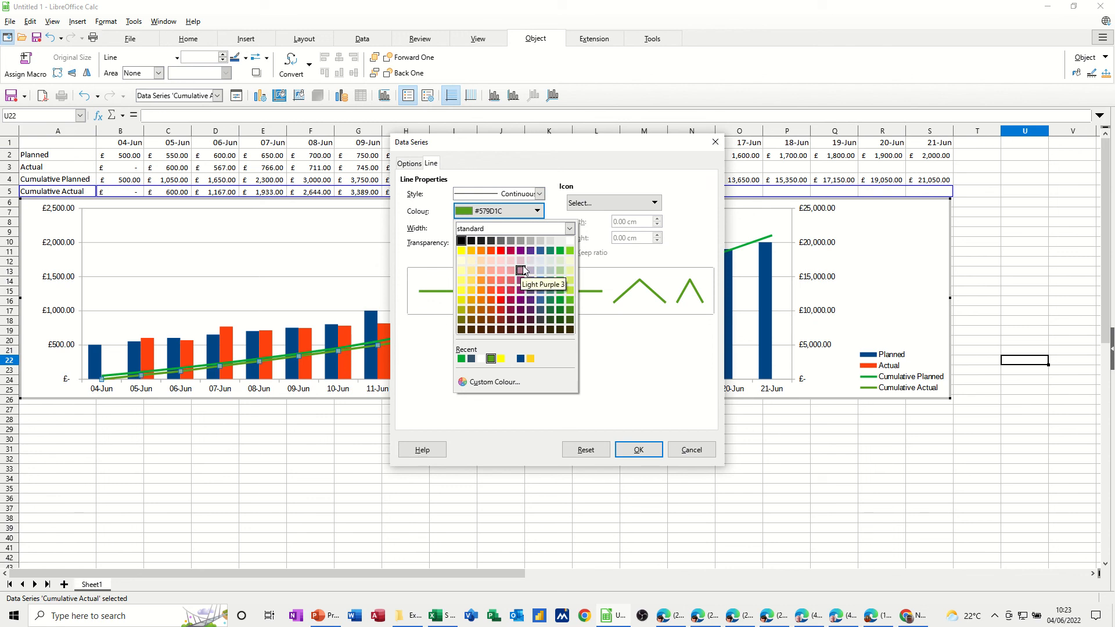
pyautogui.click(474, 247)
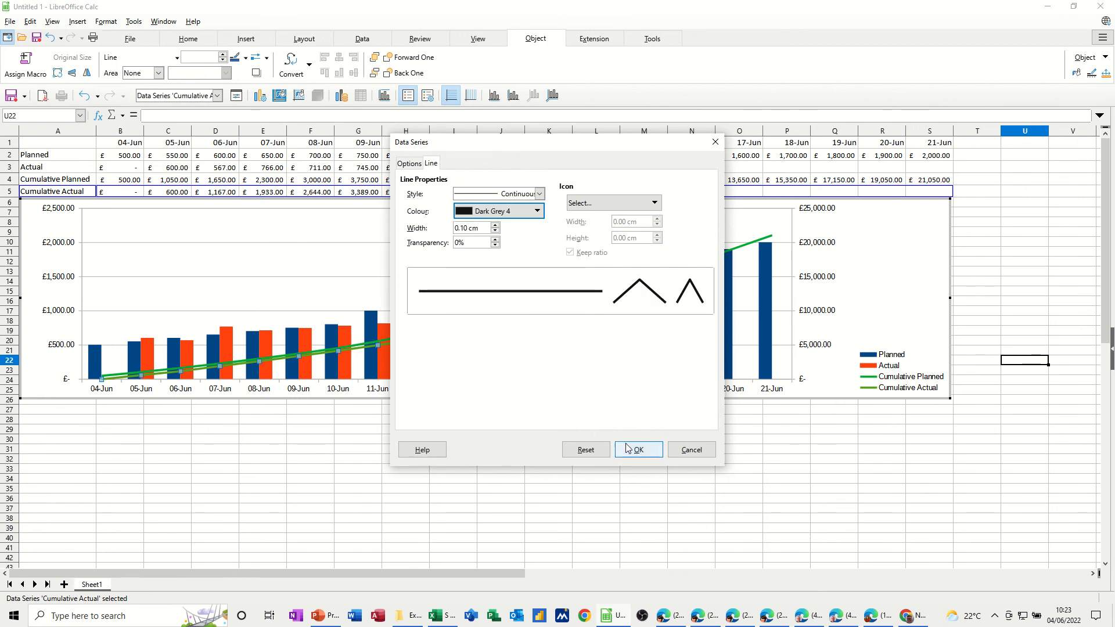
pyautogui.click(638, 450)
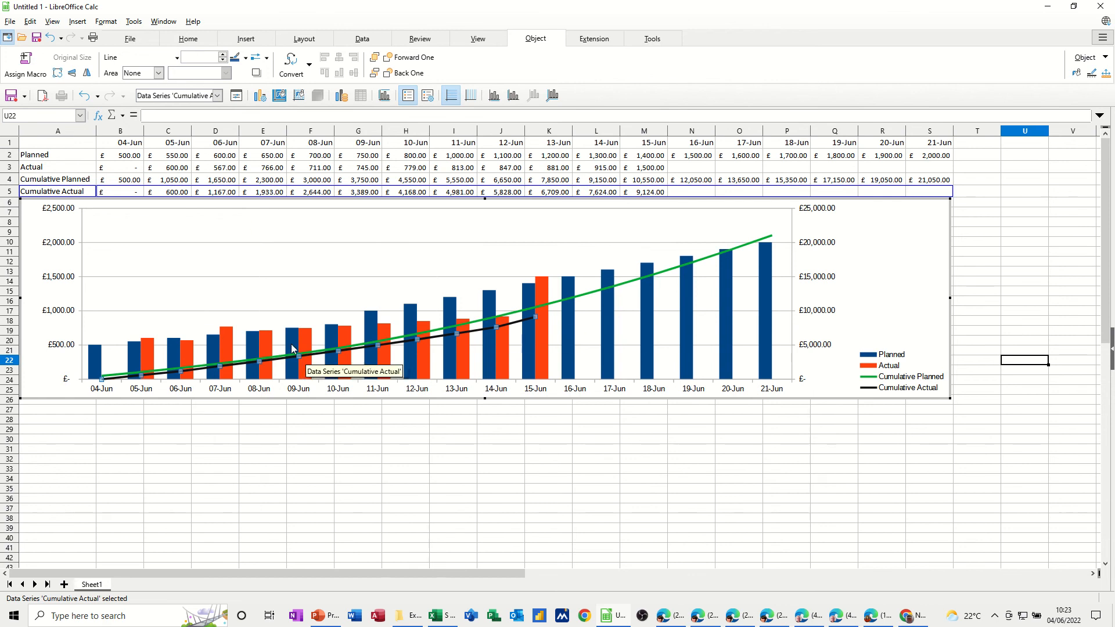
# Enter 1550 actual for 16-Jun and extend the cumulative actual formula to N5
pyautogui.click(685, 167)
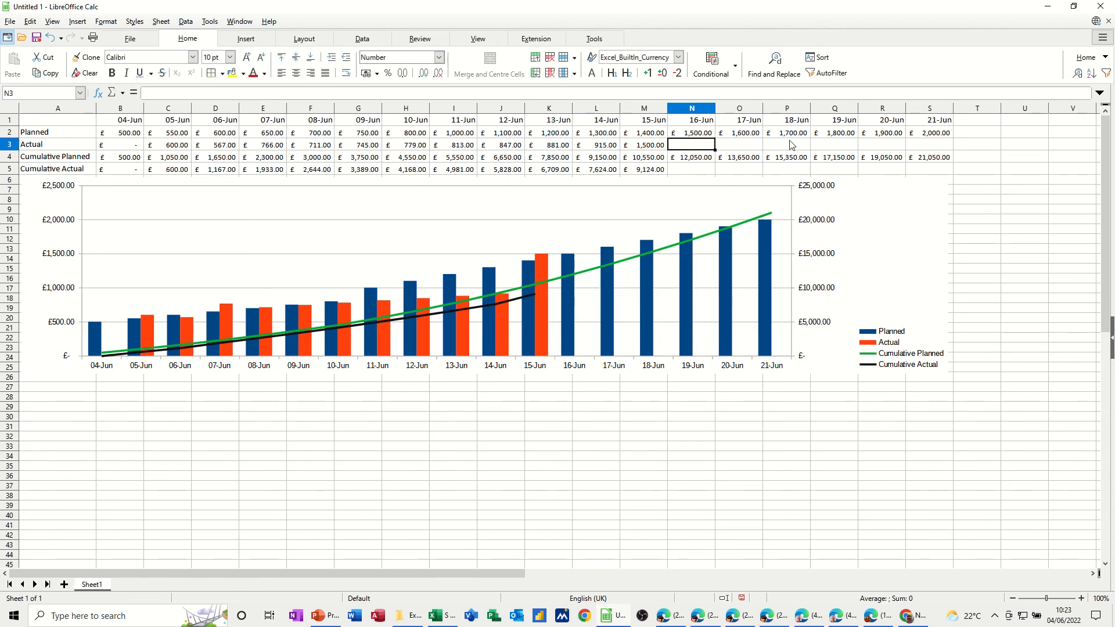
pyautogui.write('1')
pyautogui.write('550')
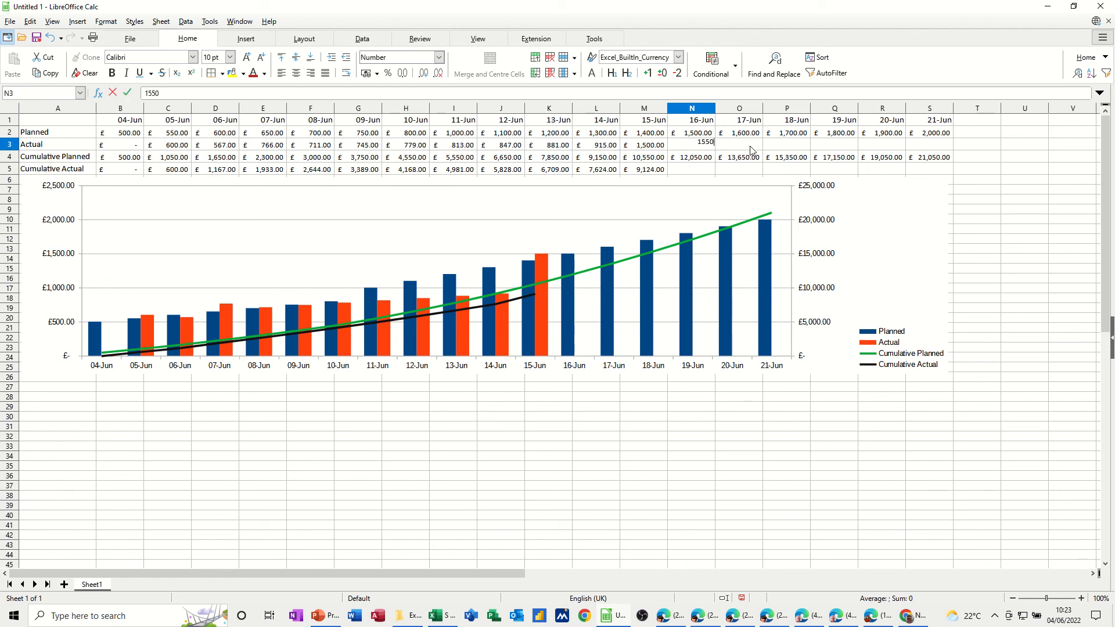
pyautogui.press('Return')
pyautogui.click(650, 170)
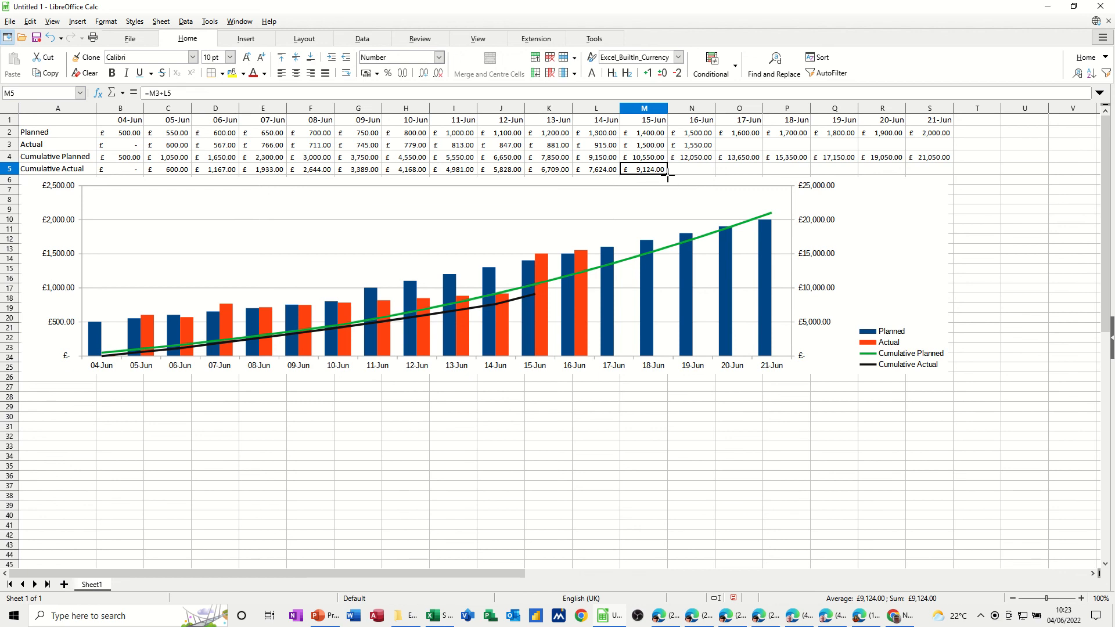
pyautogui.moveTo(668, 174); pyautogui.dragTo(702, 171)
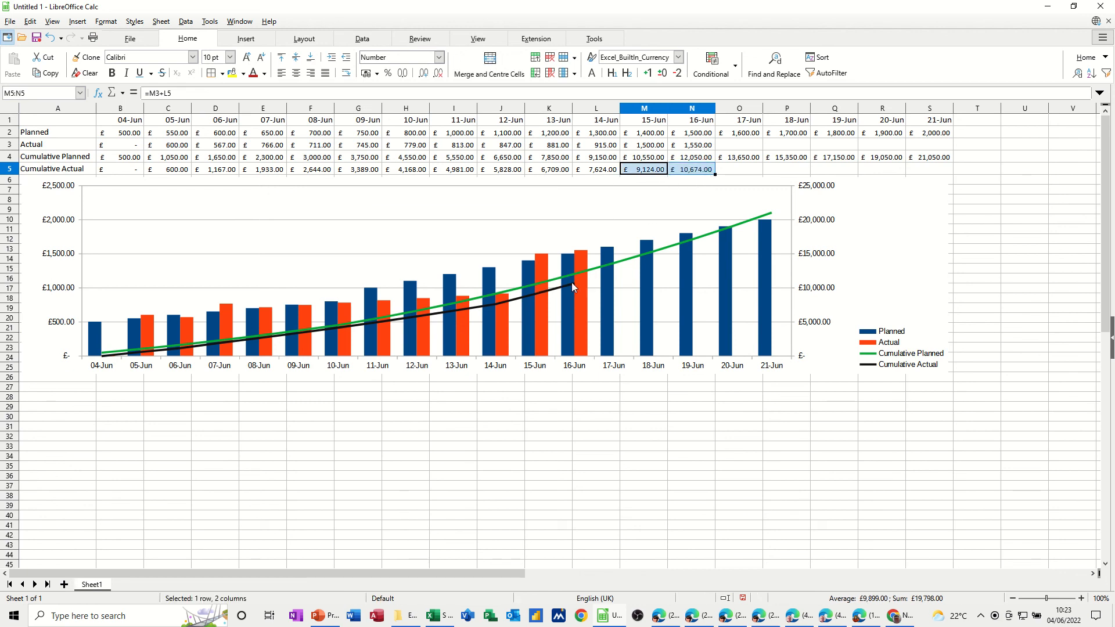